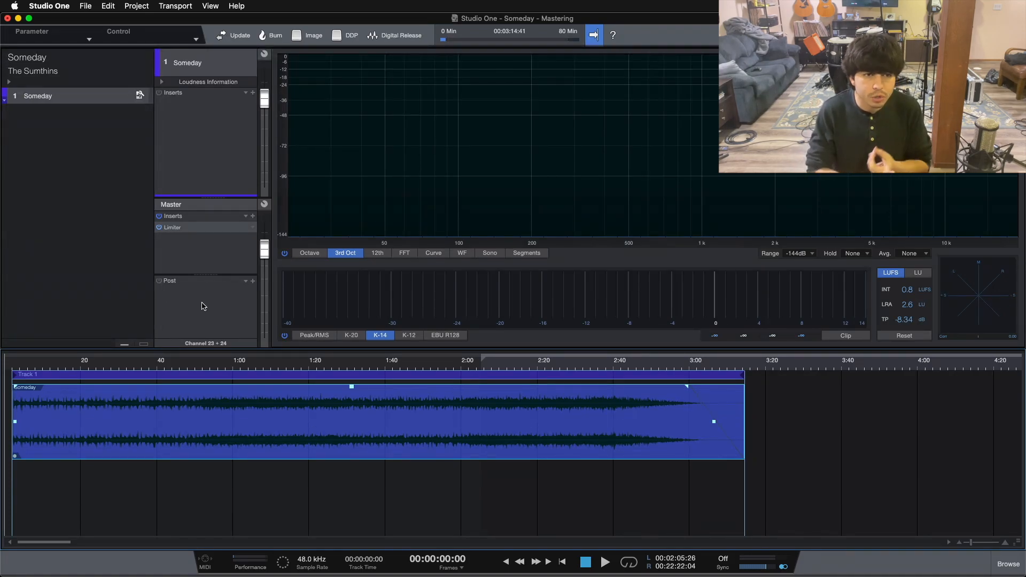
- Play the Someday track from about 2:04
{"action": "left_click", "coordinate": [264, 101]}
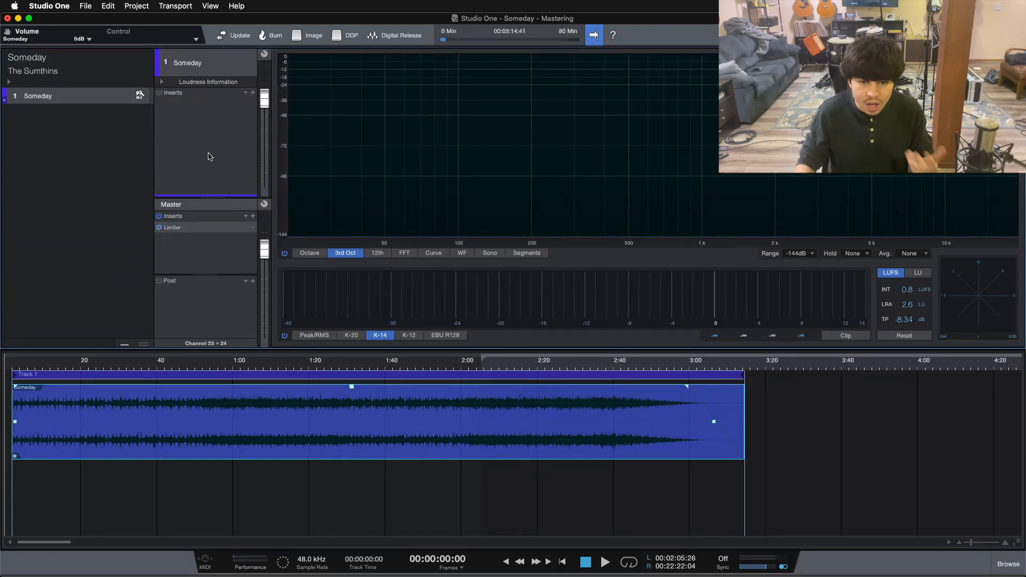
{"action": "left_click", "coordinate": [479, 369]}
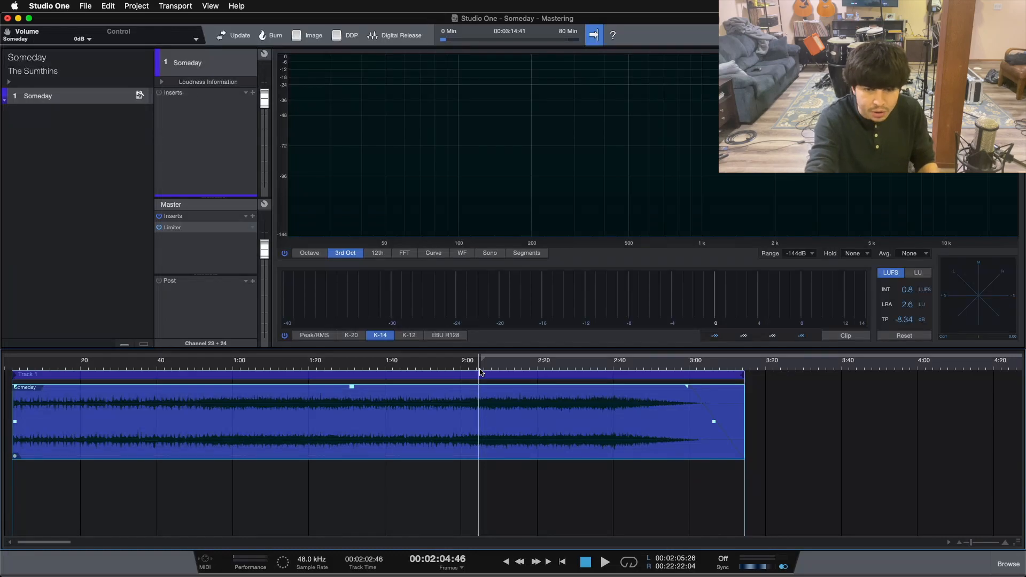
{"action": "key", "text": "space"}
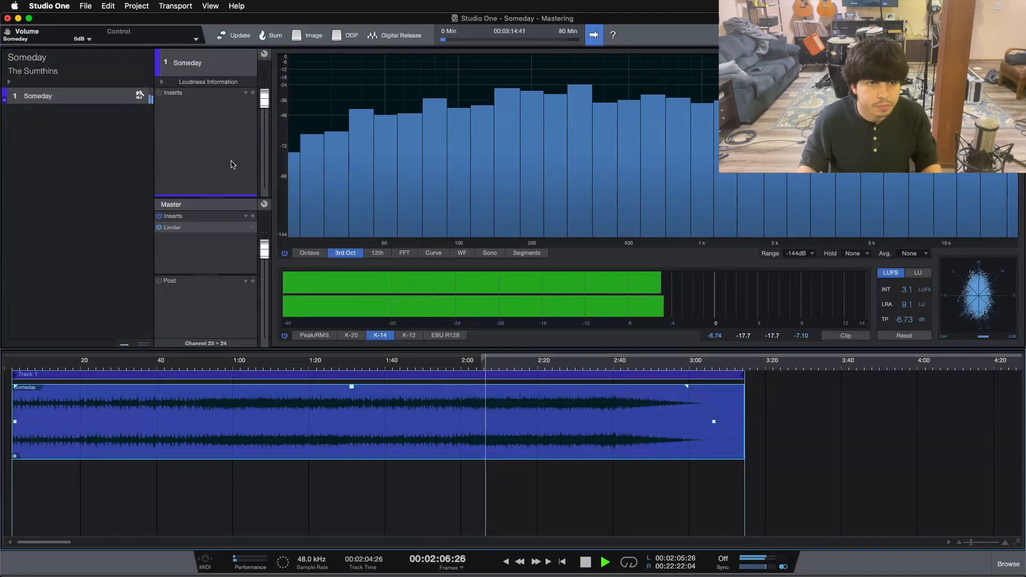
- Insert a PreSonus Mixtool on the Someday track and set its gain to 6 dB
{"action": "left_click", "coordinate": [252, 92]}
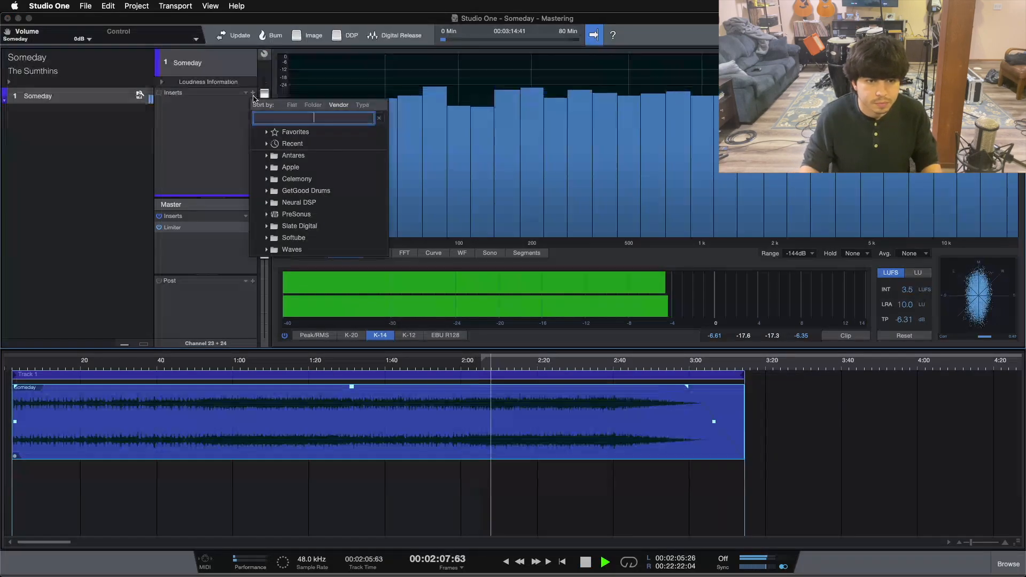
{"action": "left_click", "coordinate": [302, 215]}
{"action": "double_click", "coordinate": [315, 436]}
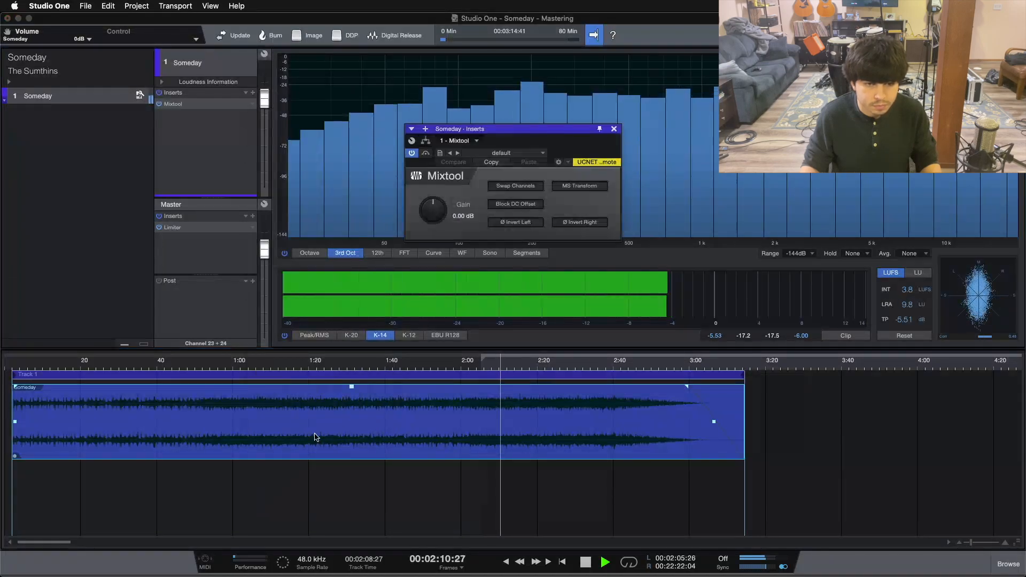
{"action": "left_click", "coordinate": [463, 217]}
{"action": "type", "text": "6"}
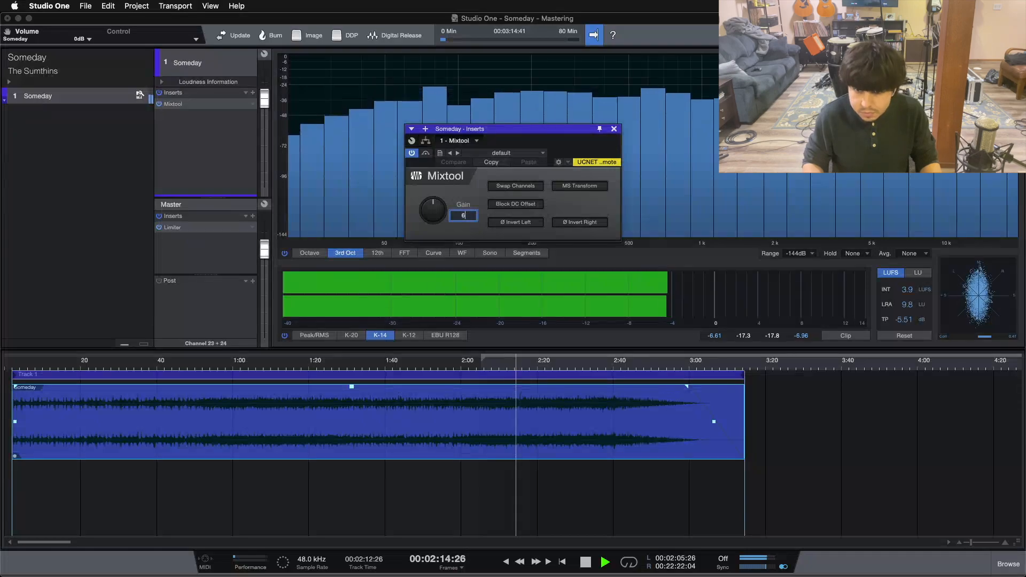
{"action": "key", "text": "Return"}
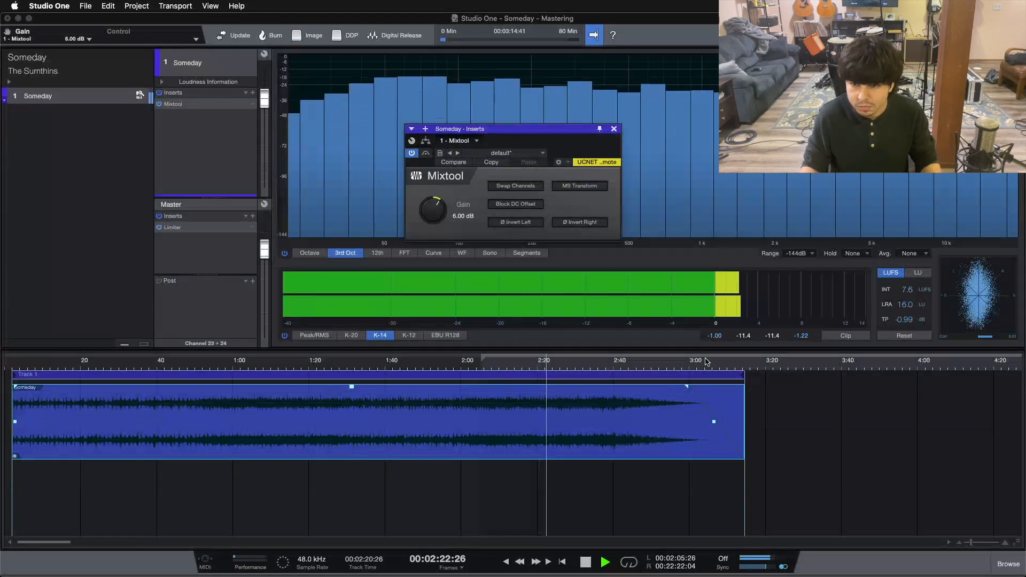
- Reset the loudness measurement, shown in LUFS, during playback and stop after measuring a passage of the song
{"action": "left_click", "coordinate": [913, 274]}
{"action": "left_click", "coordinate": [894, 273]}
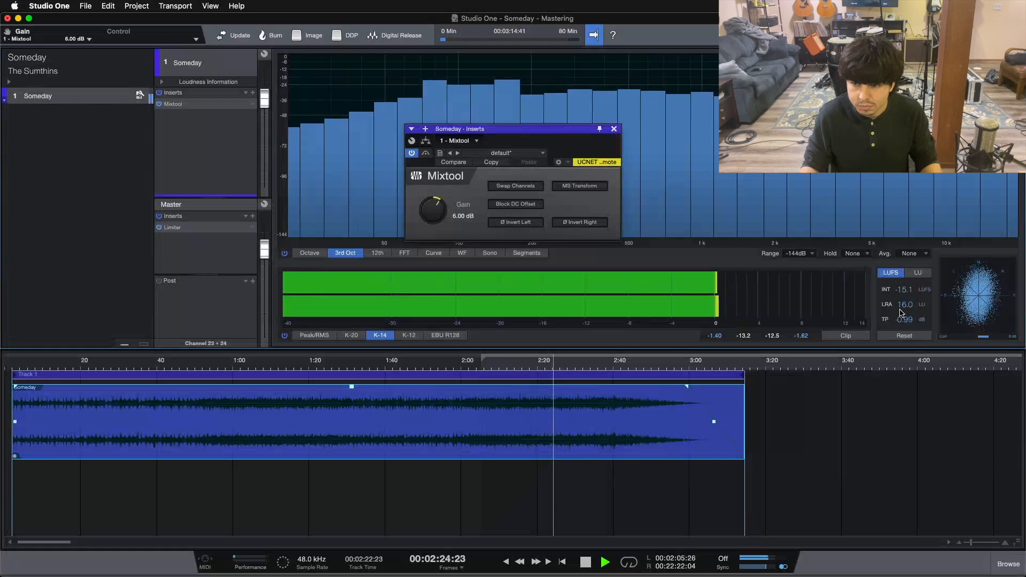
{"action": "left_click", "coordinate": [905, 336]}
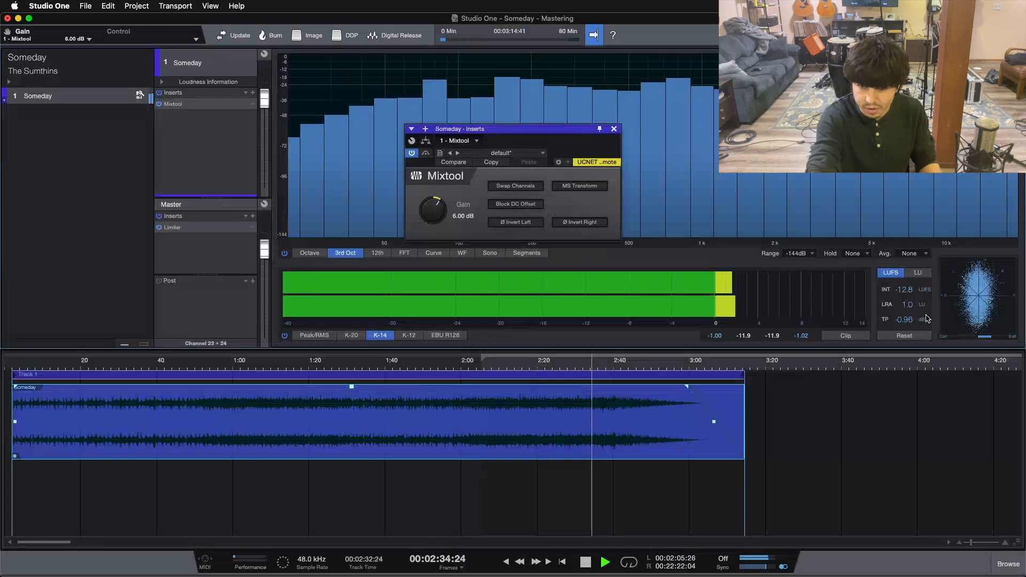
{"action": "key", "text": "space"}
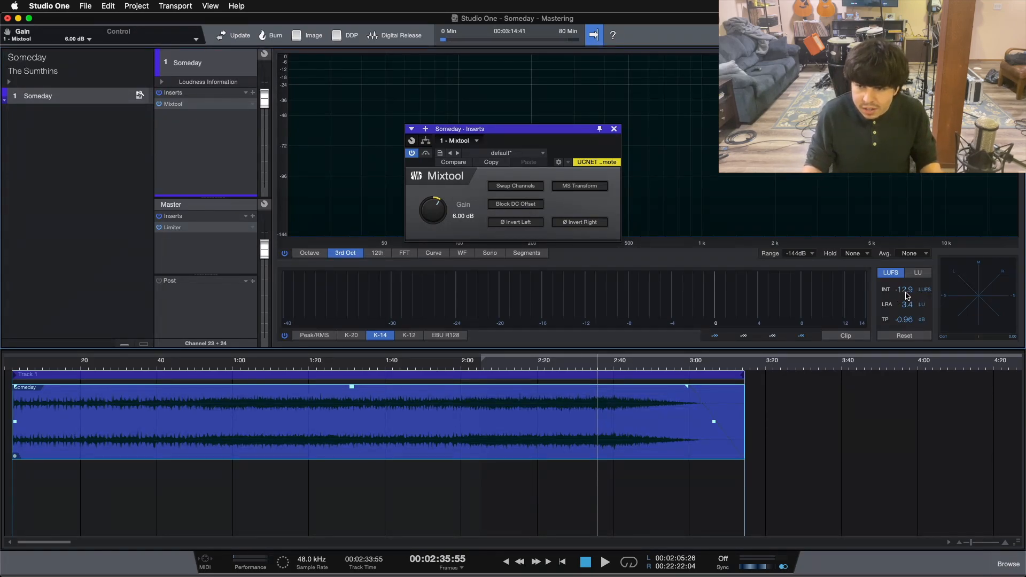
- Replay the song from about 2:05 with the level meter on the Peak/RMS scale, and stop playback after checking levels
{"action": "mouse_move", "coordinate": [627, 302]}
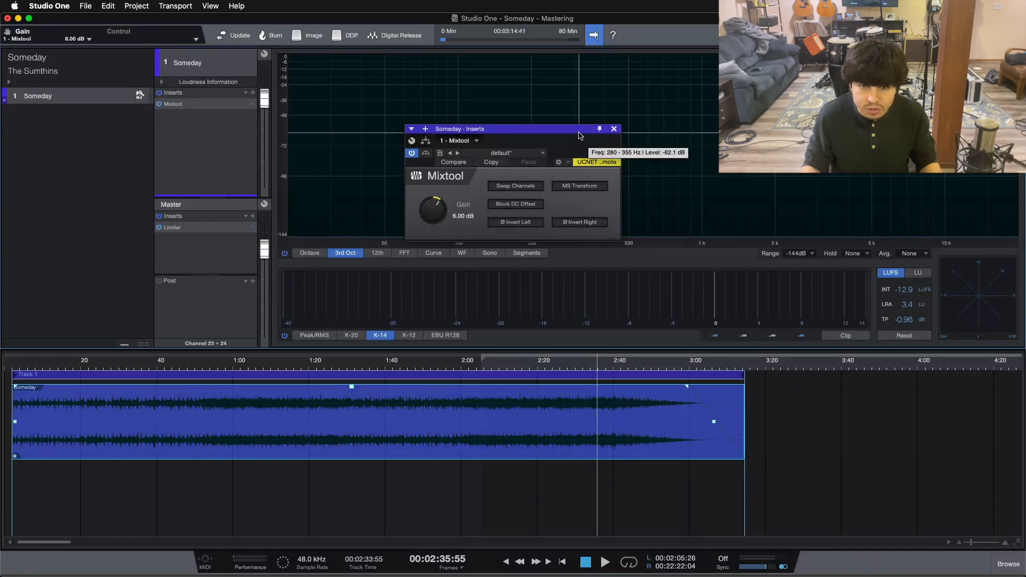
{"action": "left_click_drag", "start_coordinate": [564, 145], "coordinate": [475, 188]}
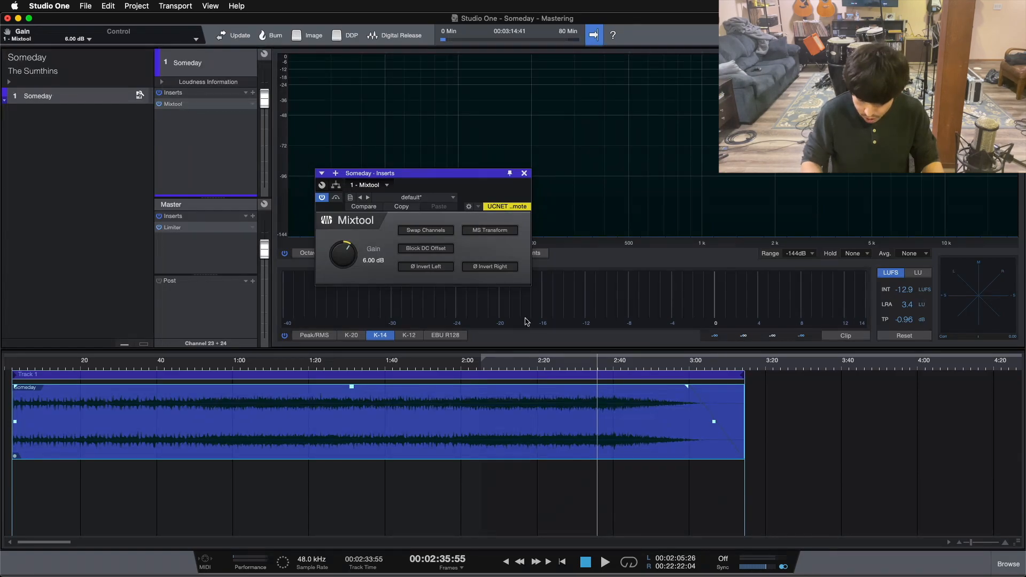
{"action": "left_click", "coordinate": [482, 372]}
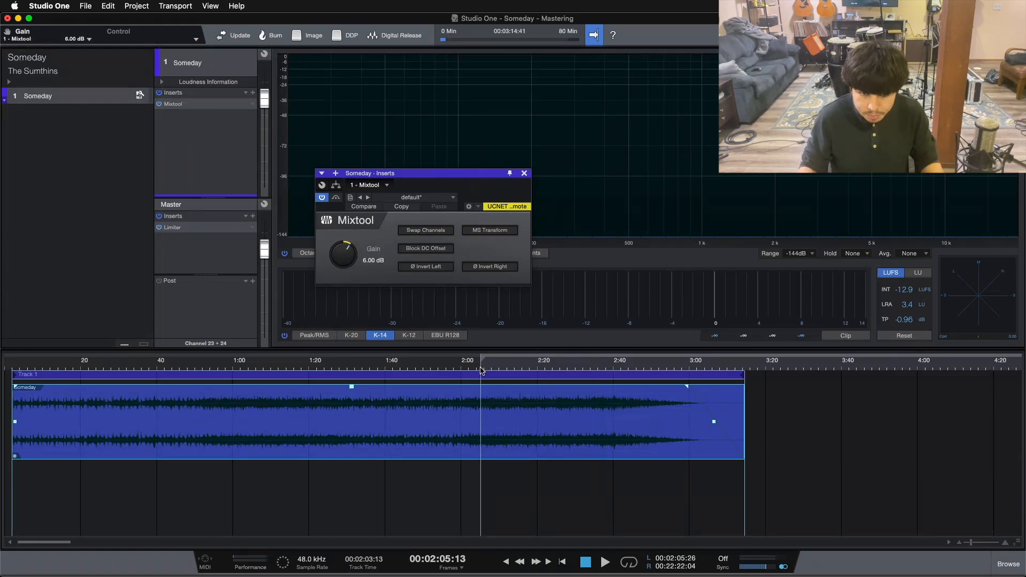
{"action": "key", "text": "space"}
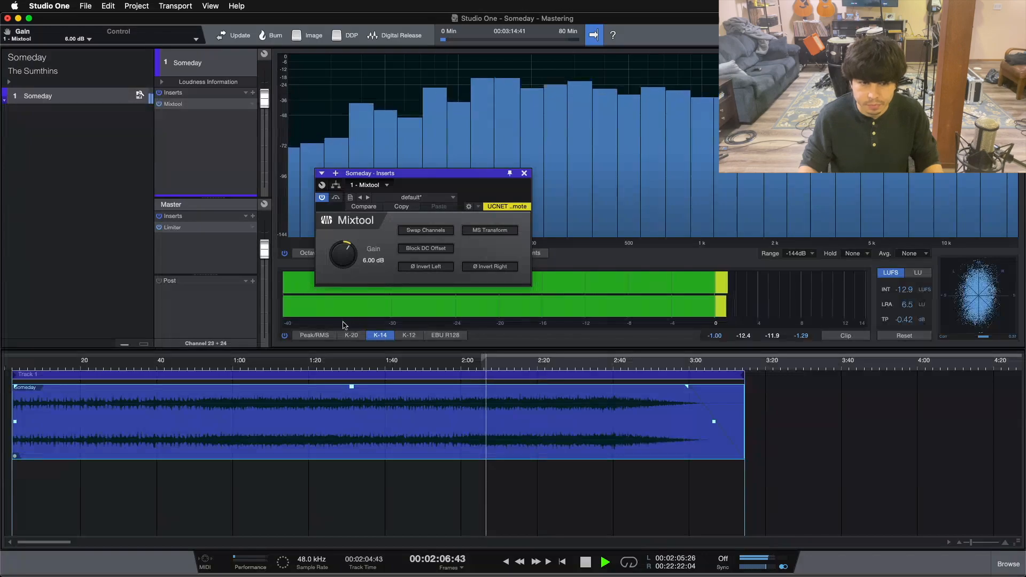
{"action": "left_click", "coordinate": [314, 335]}
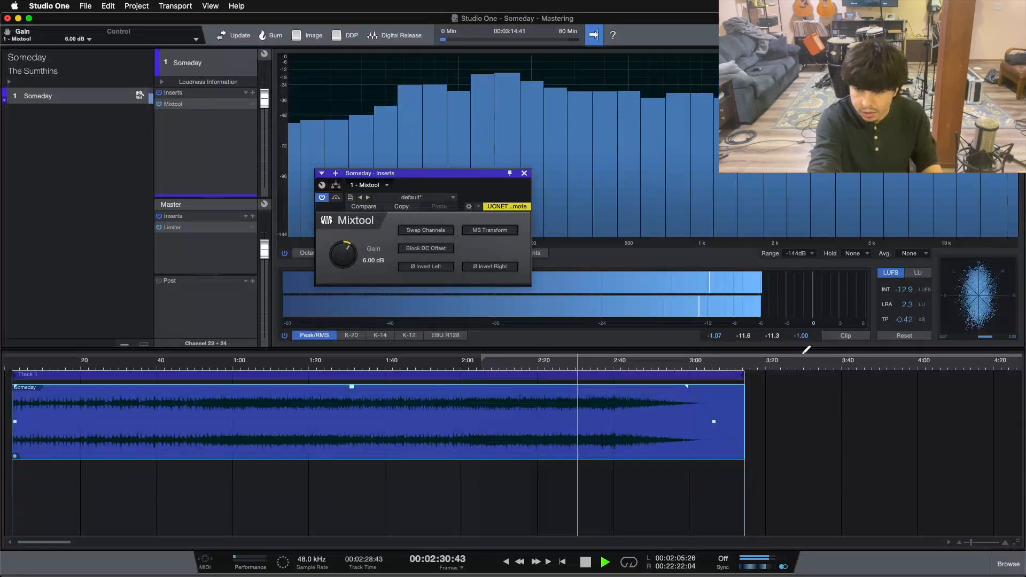
{"action": "key", "text": "space"}
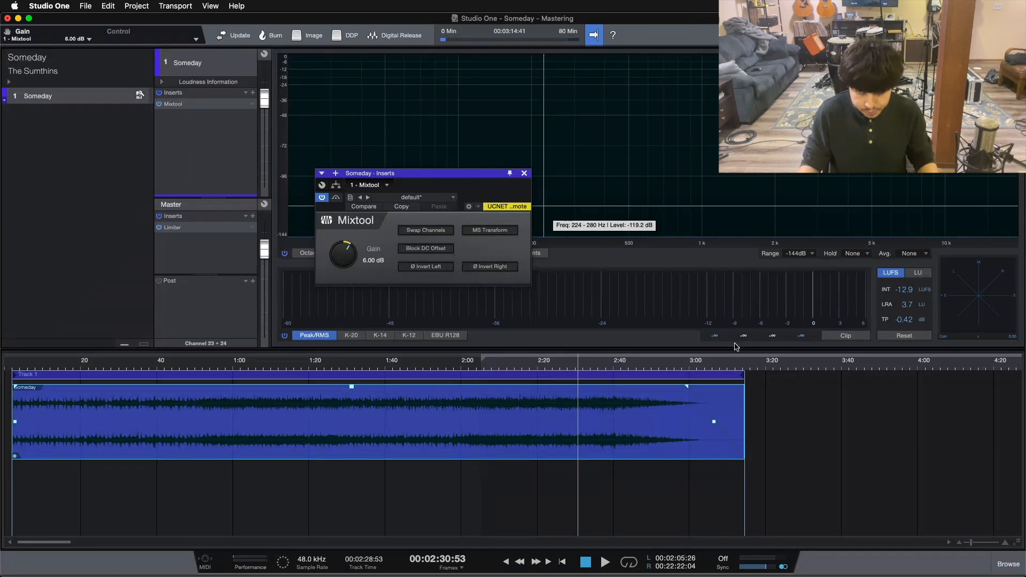
- Review the settings of the limiter on the master channel and reset its gain reduction reading
{"action": "left_click", "coordinate": [192, 229]}
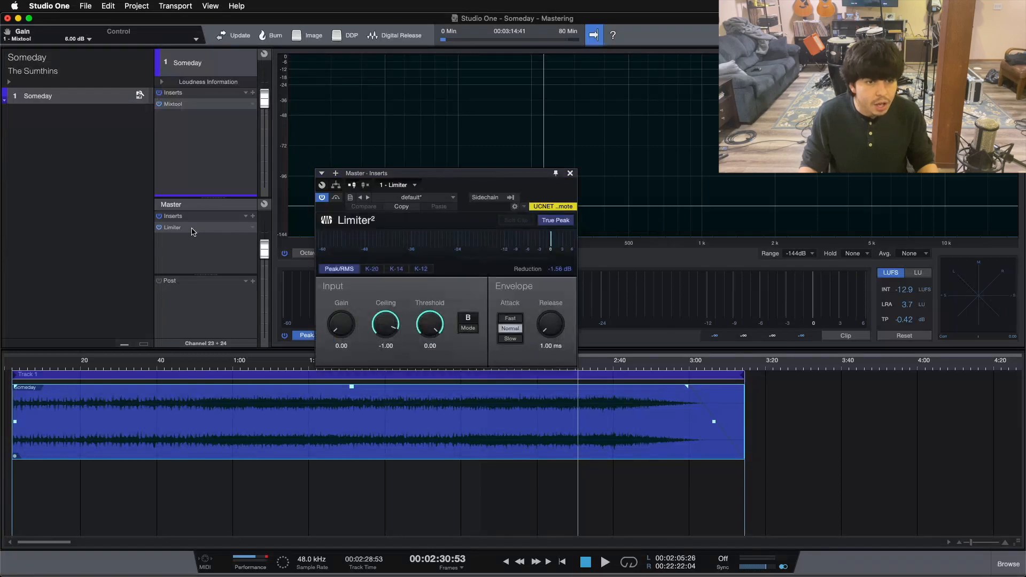
{"action": "left_click_drag", "start_coordinate": [532, 173], "coordinate": [514, 93]}
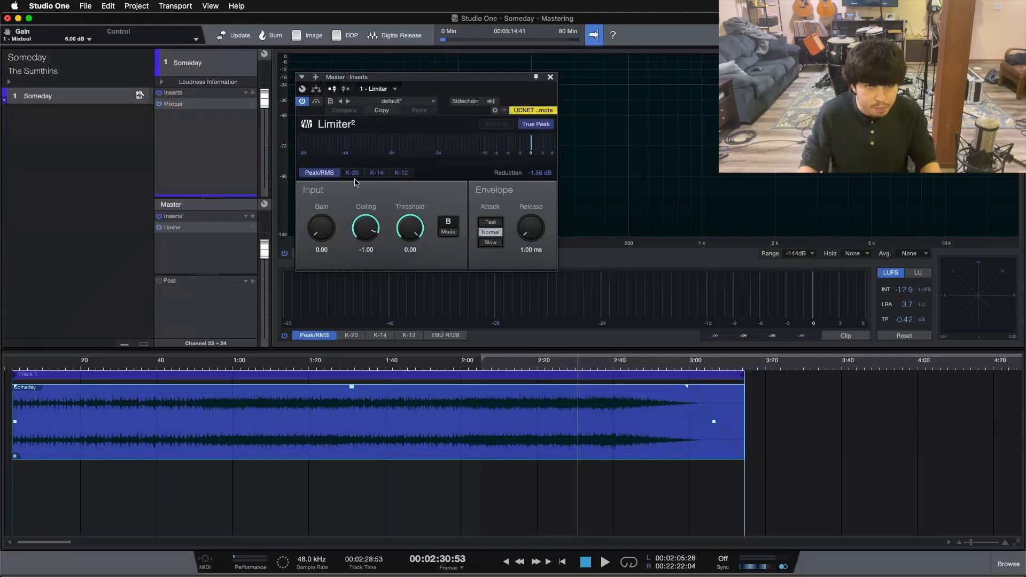
{"action": "left_click_drag", "start_coordinate": [444, 84], "coordinate": [494, 137]}
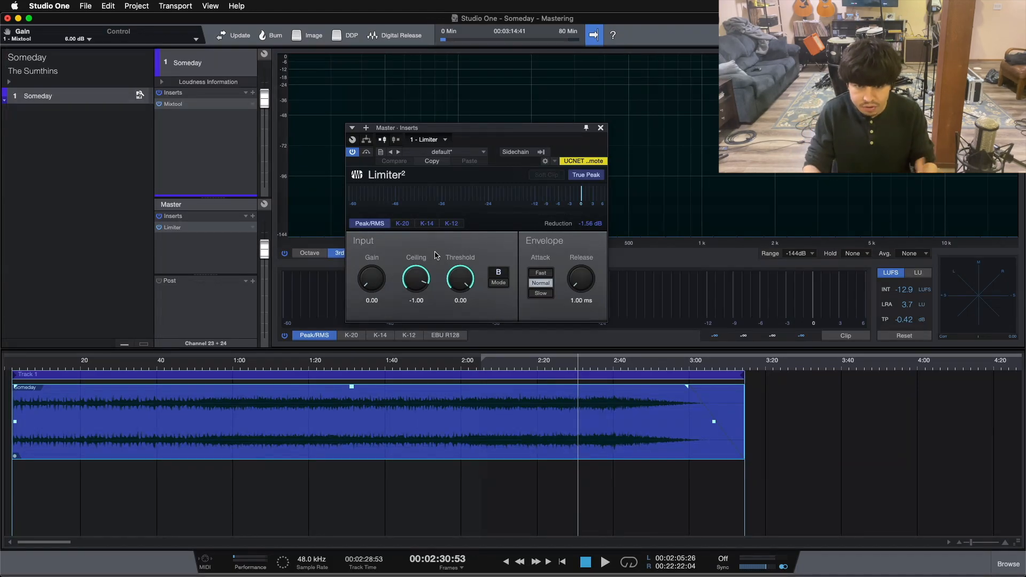
{"action": "left_click", "coordinate": [593, 231]}
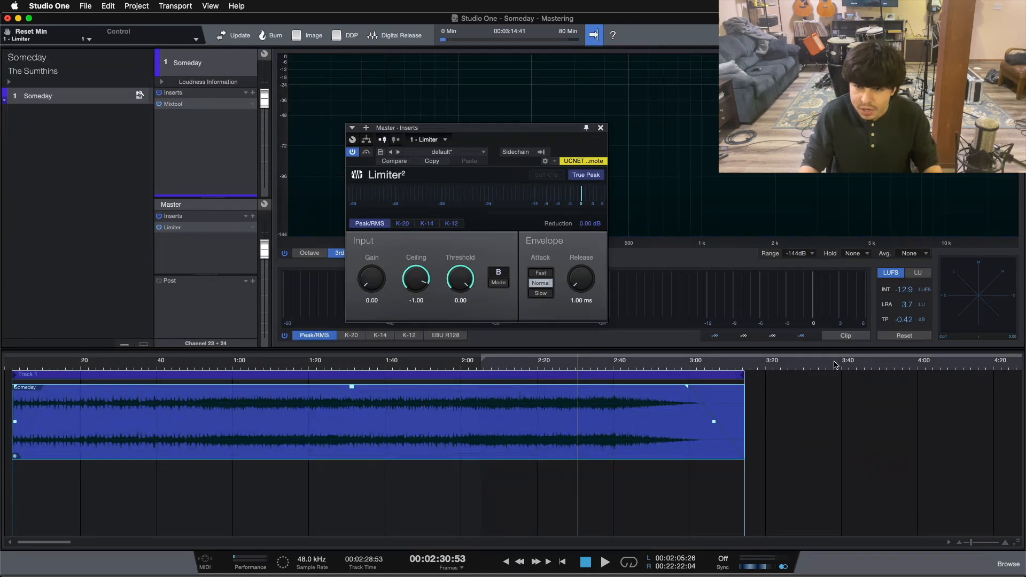
{"action": "left_click", "coordinate": [601, 128]}
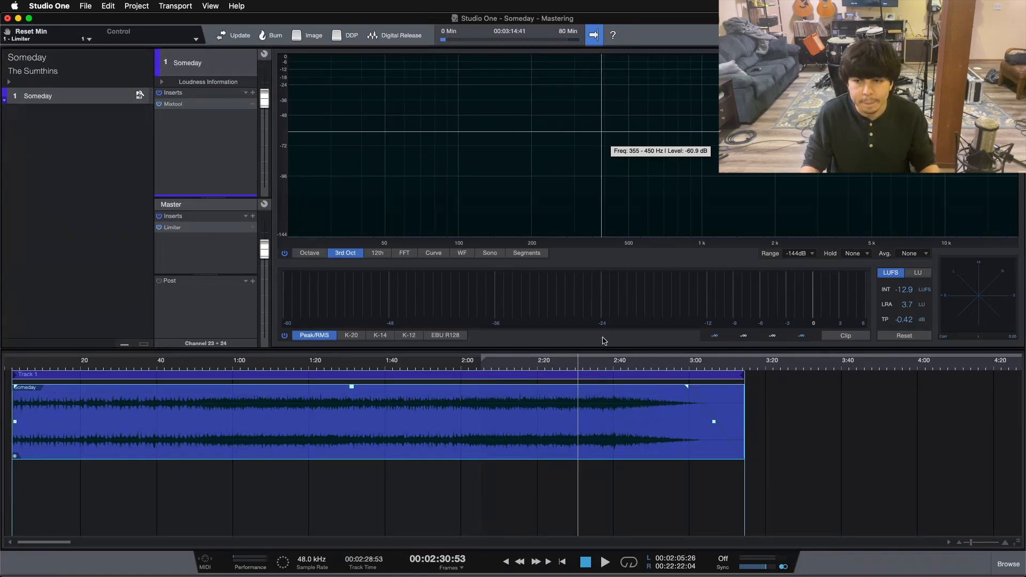
- Set the level meter to the K-14 scale and review the Mixtool settings on the Someday track
{"action": "left_click", "coordinate": [357, 335]}
{"action": "left_click", "coordinate": [380, 336]}
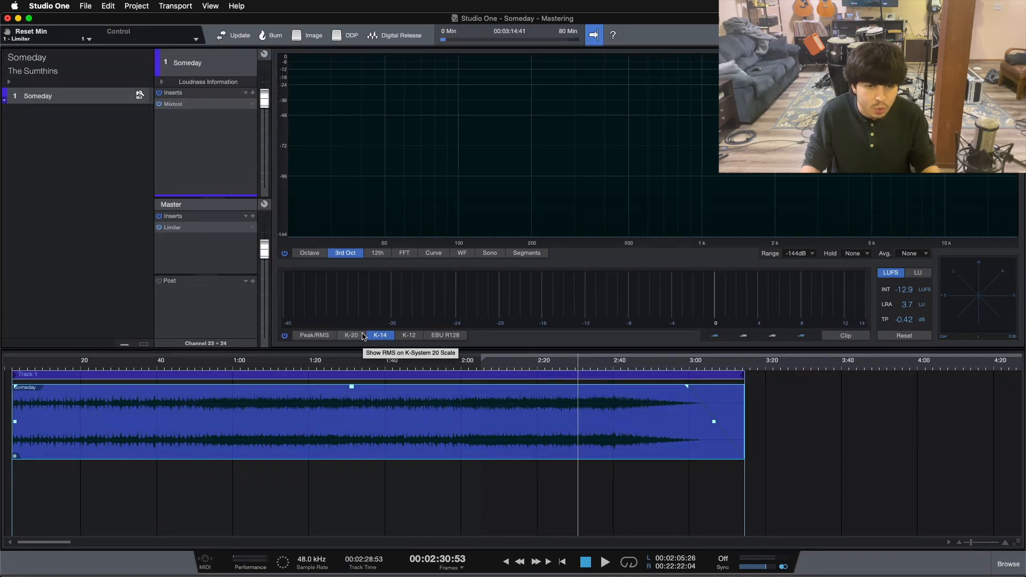
{"action": "left_click", "coordinate": [200, 105]}
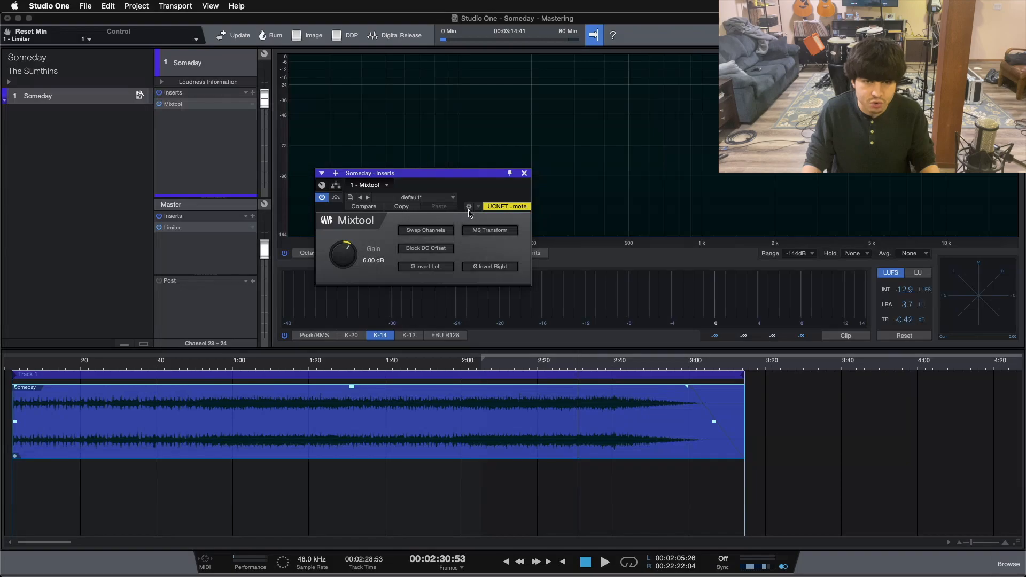
{"action": "left_click", "coordinate": [524, 174]}
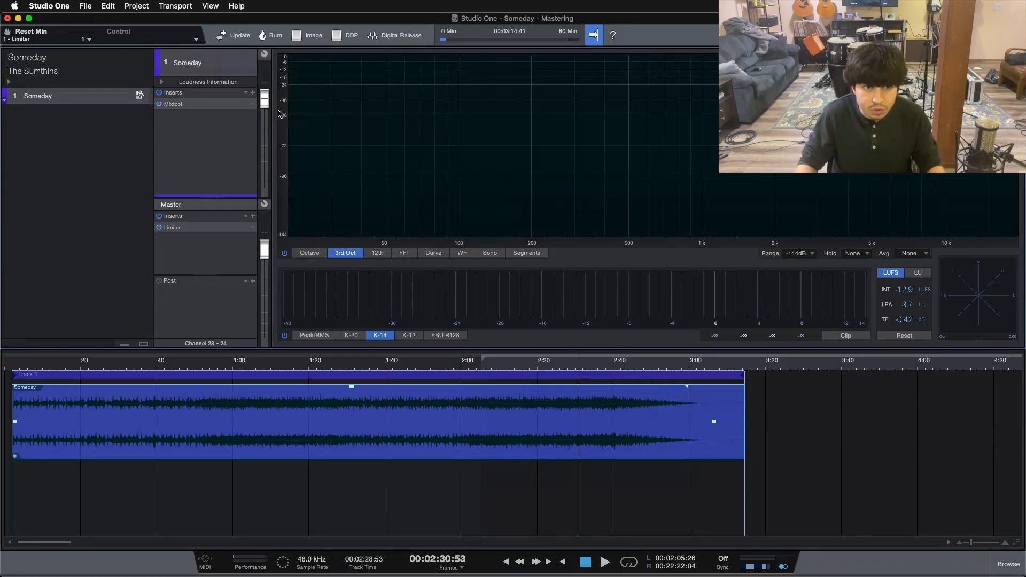
{"action": "left_click", "coordinate": [254, 93]}
{"action": "left_click", "coordinate": [300, 437]}
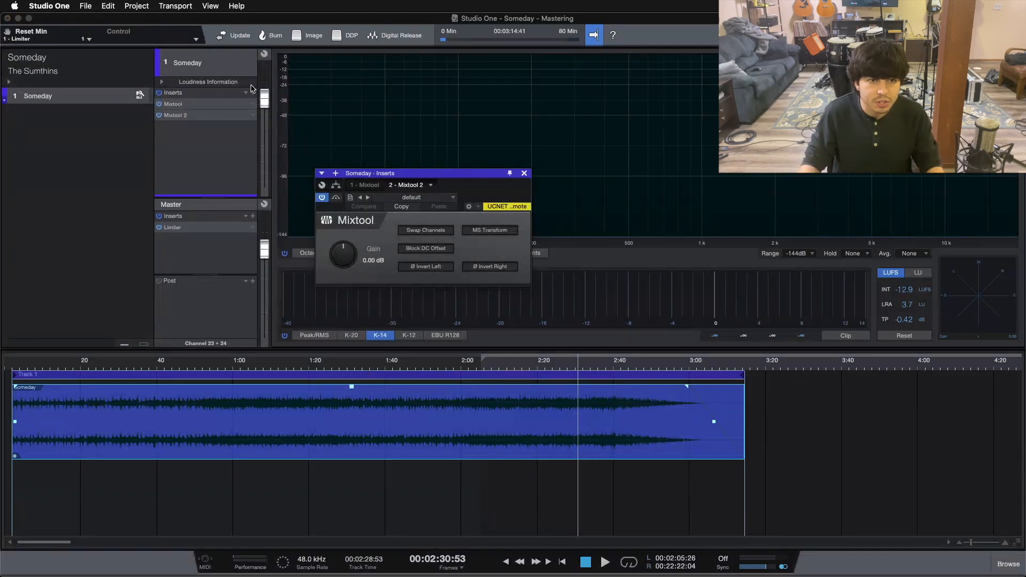
{"action": "right_click", "coordinate": [194, 117]}
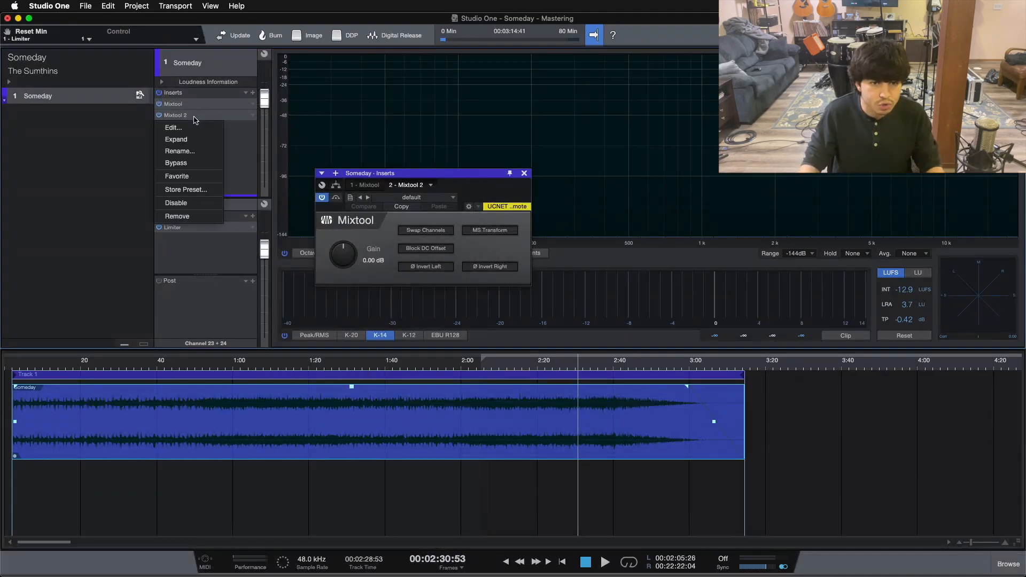
{"action": "left_click", "coordinate": [179, 216]}
- Insert a PreSonus Pro EQ ahead of the Mixtool on the Someday track
{"action": "left_click", "coordinate": [252, 93]}
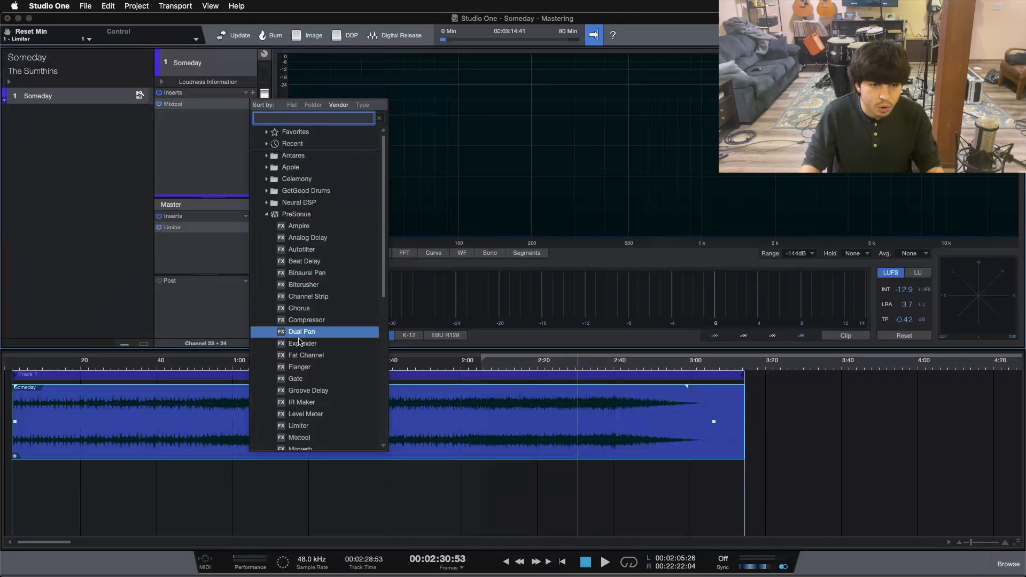
{"action": "scroll", "coordinate": [311, 379], "scroll_direction": "down", "scroll_amount": 2}
{"action": "key", "text": "Down"}
{"action": "key", "text": "Down"}
{"action": "key", "text": "Down"}
{"action": "key", "text": "Down"}
{"action": "key", "text": "Down"}
{"action": "key", "text": "Down"}
{"action": "key", "text": "Down"}
{"action": "key", "text": "Down"}
{"action": "key", "text": "Down"}
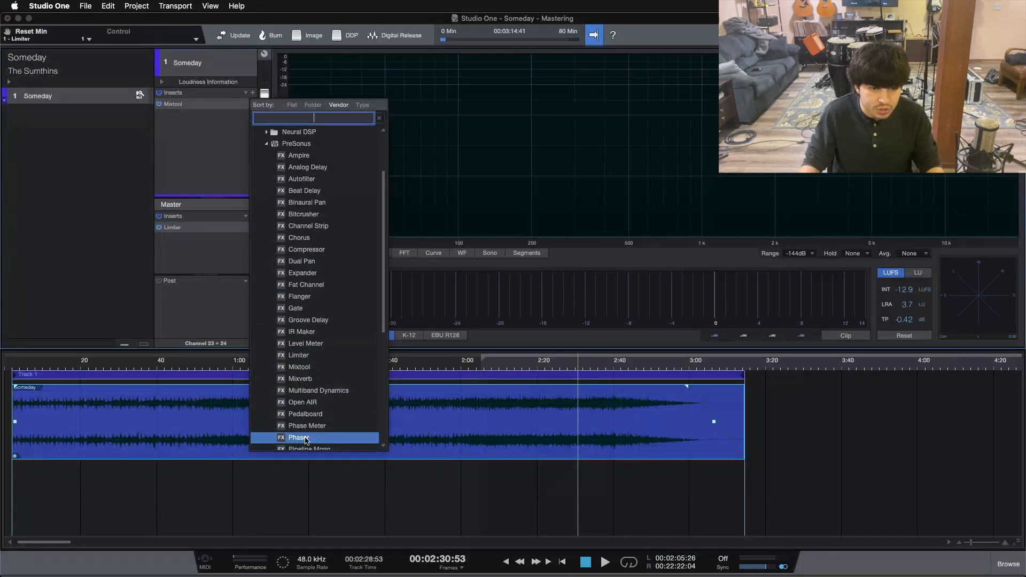
{"action": "key", "text": "Return"}
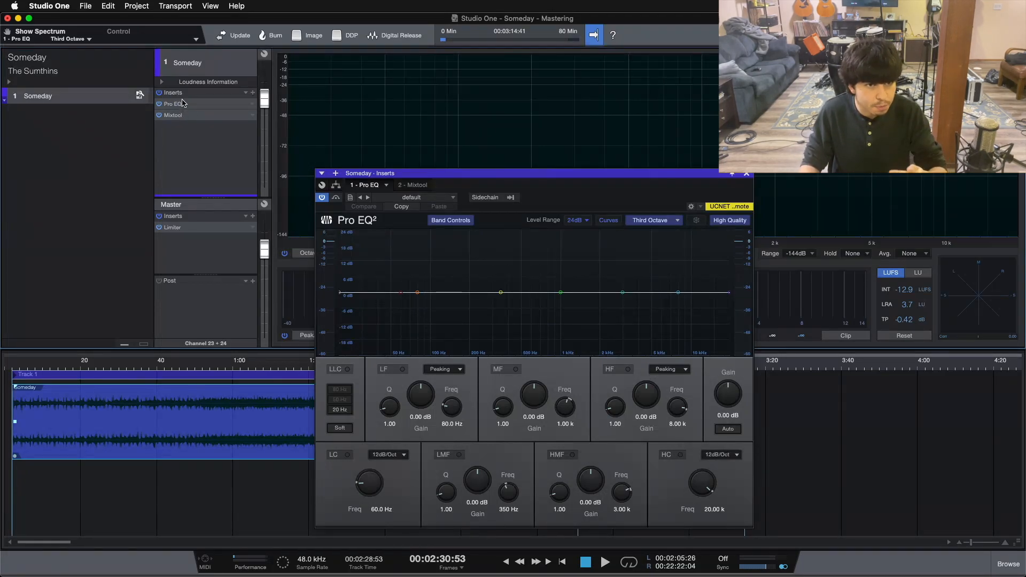
{"action": "left_click_drag", "start_coordinate": [607, 192], "coordinate": [593, 128]}
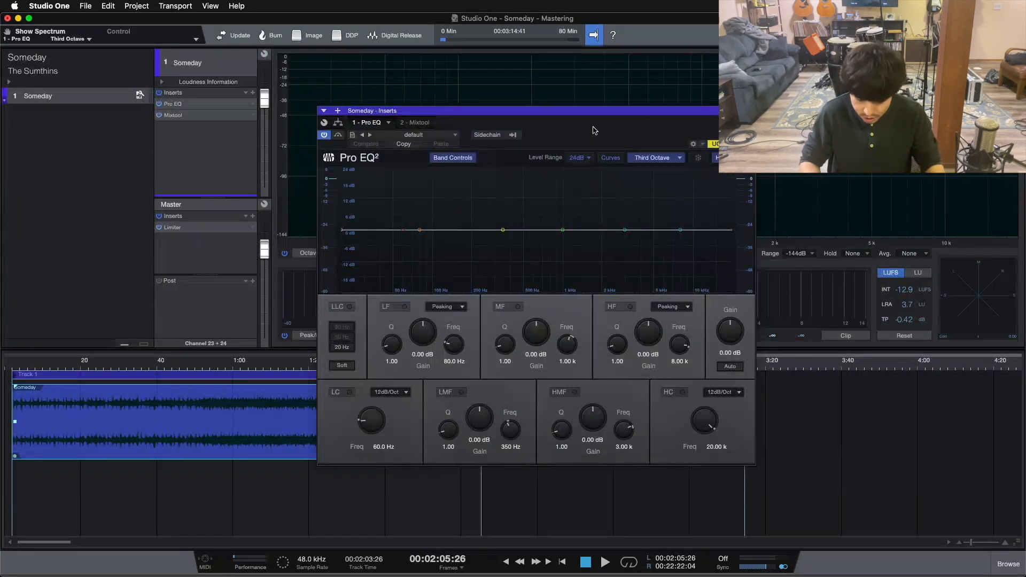
- Set the Pro EQ's LF band to 40 Hz with 0 dB gain during playback, and replay the song from about 2:05
{"action": "key", "text": "space"}
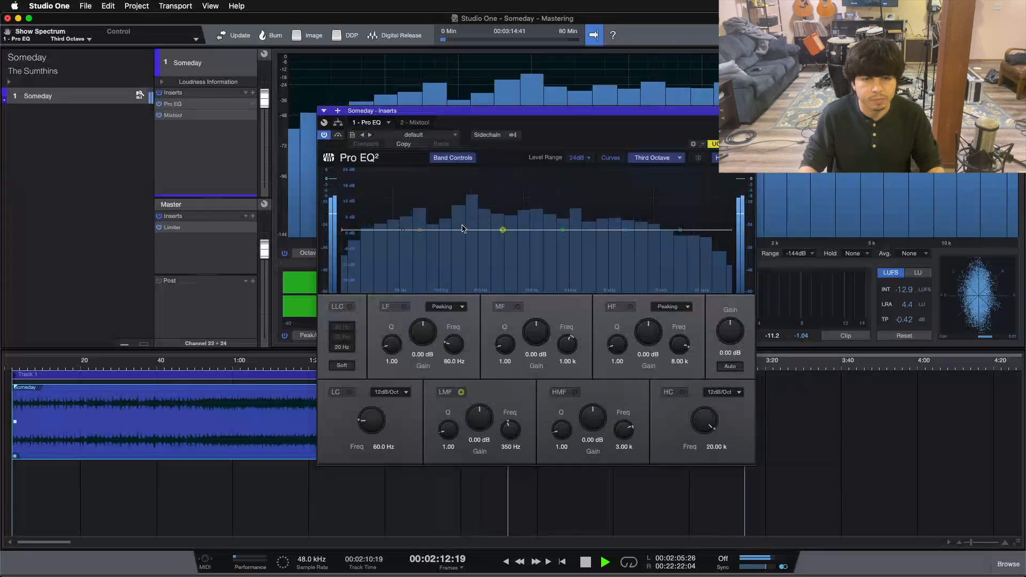
{"action": "left_click_drag", "start_coordinate": [420, 231], "coordinate": [380, 212]}
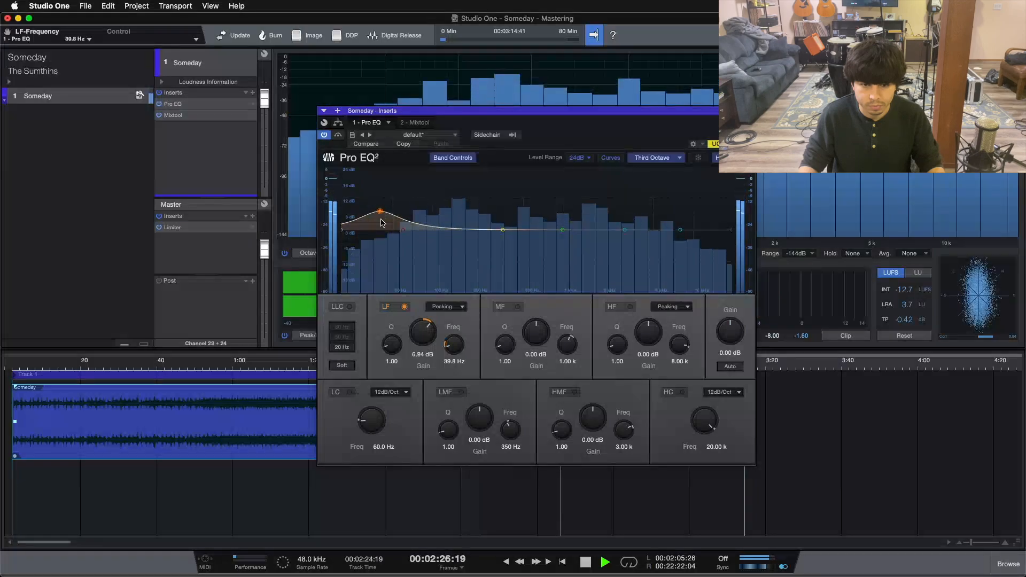
{"action": "left_click", "coordinate": [428, 339], "text": "alt"}
{"action": "left_click", "coordinate": [455, 361]}
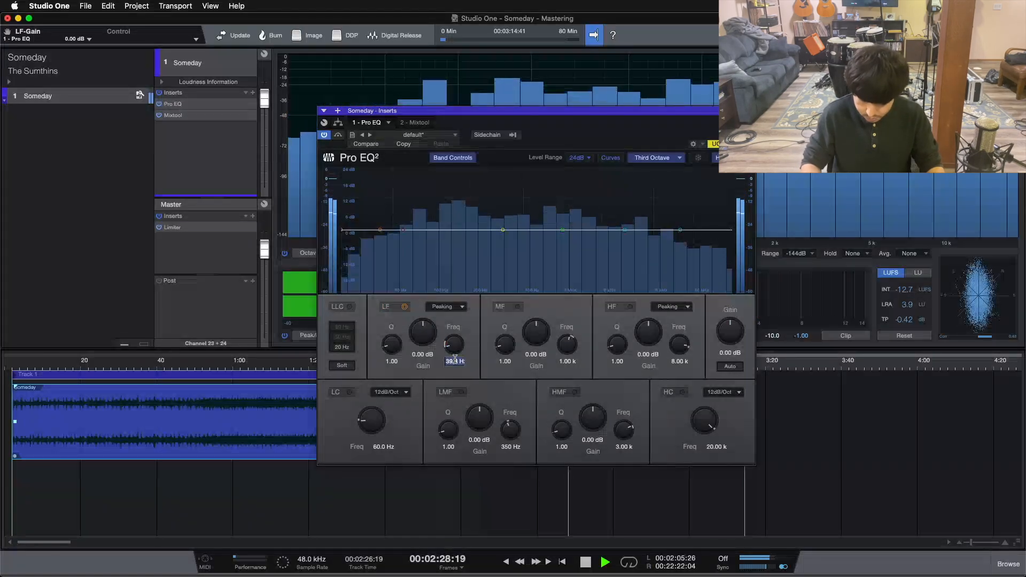
{"action": "type", "text": "40"}
{"action": "key", "text": "Return"}
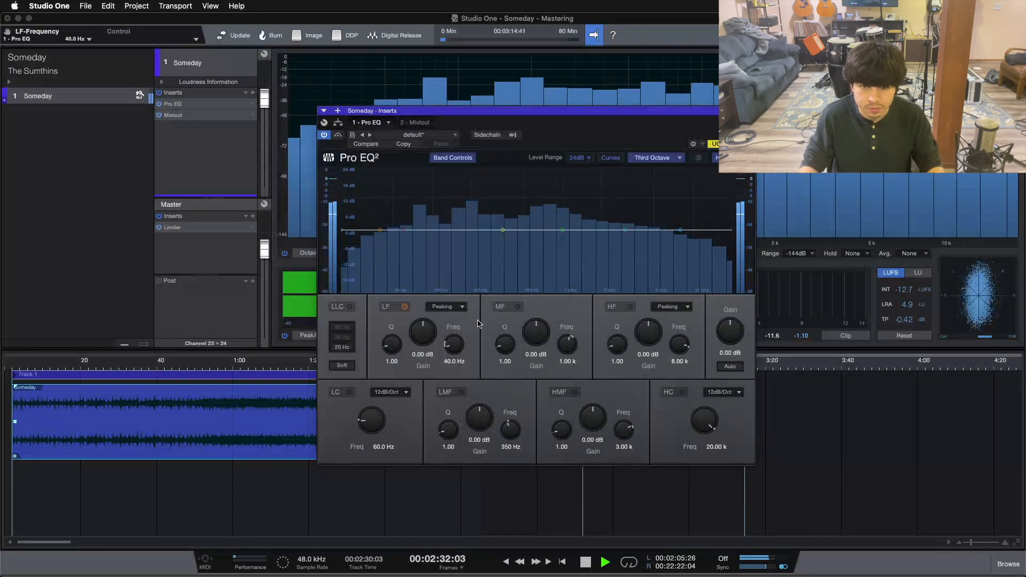
{"action": "left_click_drag", "start_coordinate": [404, 110], "coordinate": [655, 24]}
{"action": "left_click", "coordinate": [483, 367]}
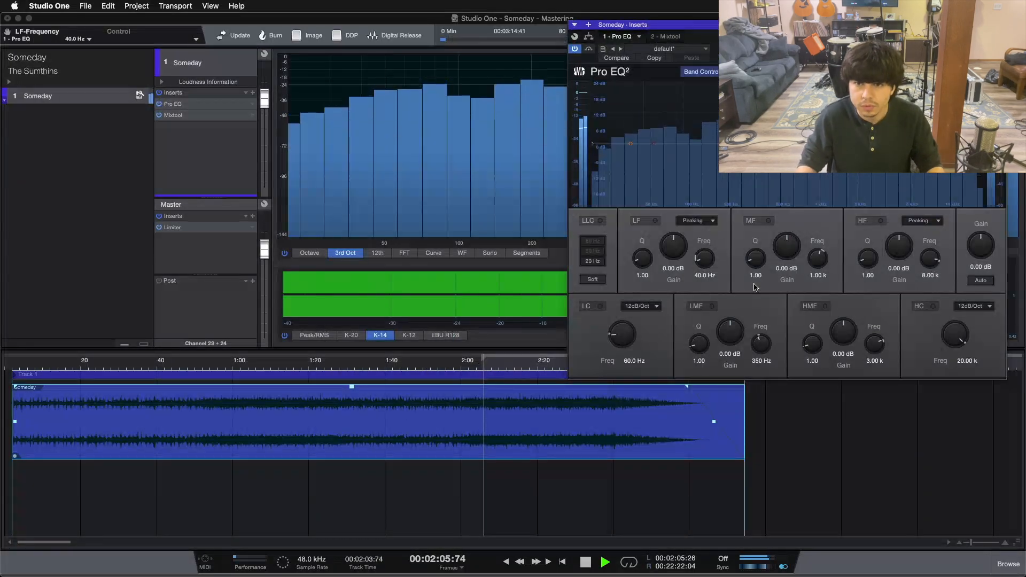
- Raise the Pro EQ's LF gain to 0.48 dB and its HF gain to 0.48 dB while the song plays
{"action": "left_click_drag", "start_coordinate": [855, 25], "coordinate": [592, 126]}
{"action": "left_click_drag", "start_coordinate": [406, 350], "coordinate": [406, 347]}
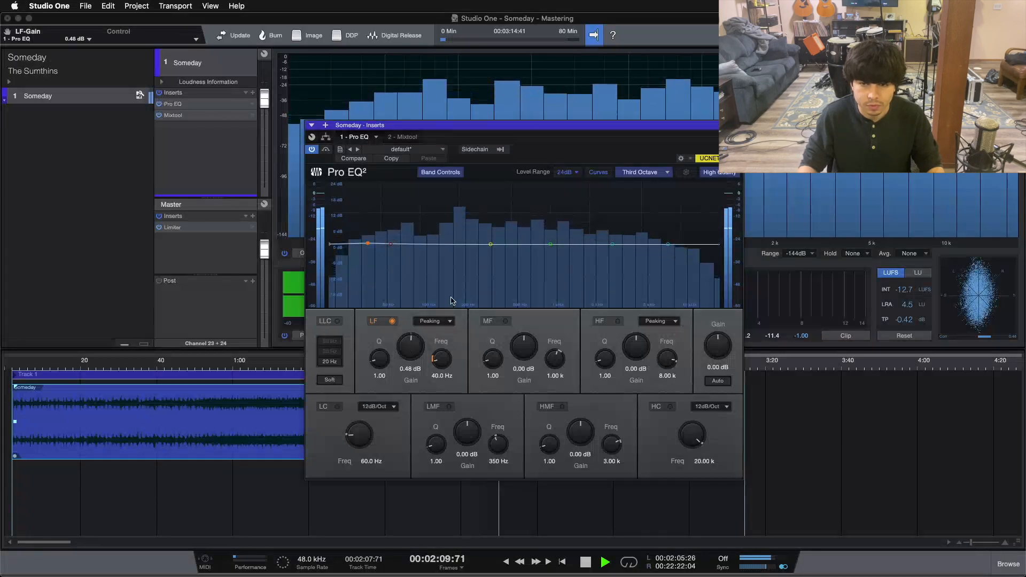
{"action": "mouse_move", "coordinate": [668, 244]}
{"action": "left_mouse_down"}
{"action": "mouse_move", "coordinate": [446, 227]}
{"action": "mouse_move", "coordinate": [552, 245]}
{"action": "mouse_move", "coordinate": [668, 243]}
{"action": "left_mouse_up"}
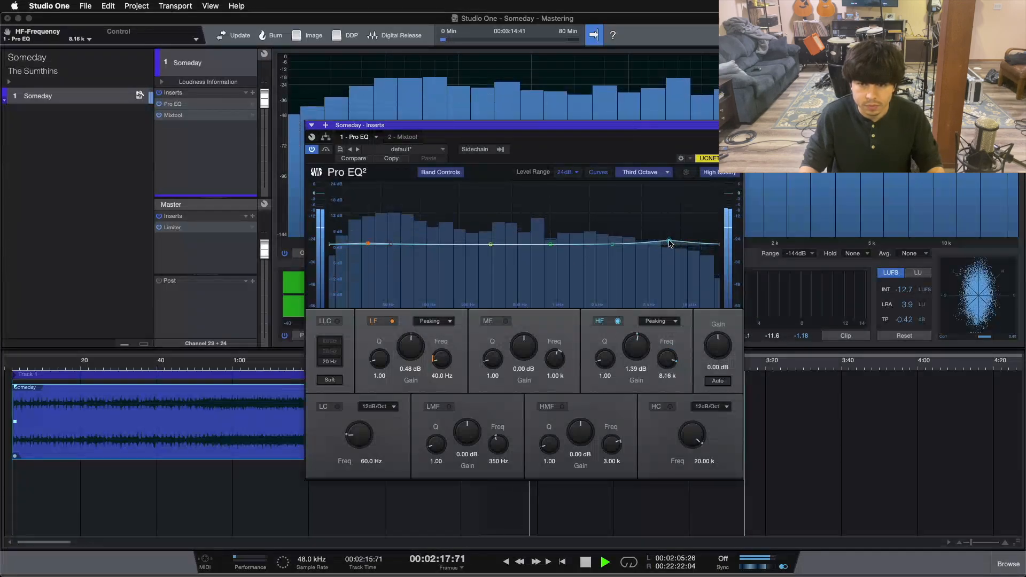
{"action": "left_click", "coordinate": [634, 357], "text": "alt"}
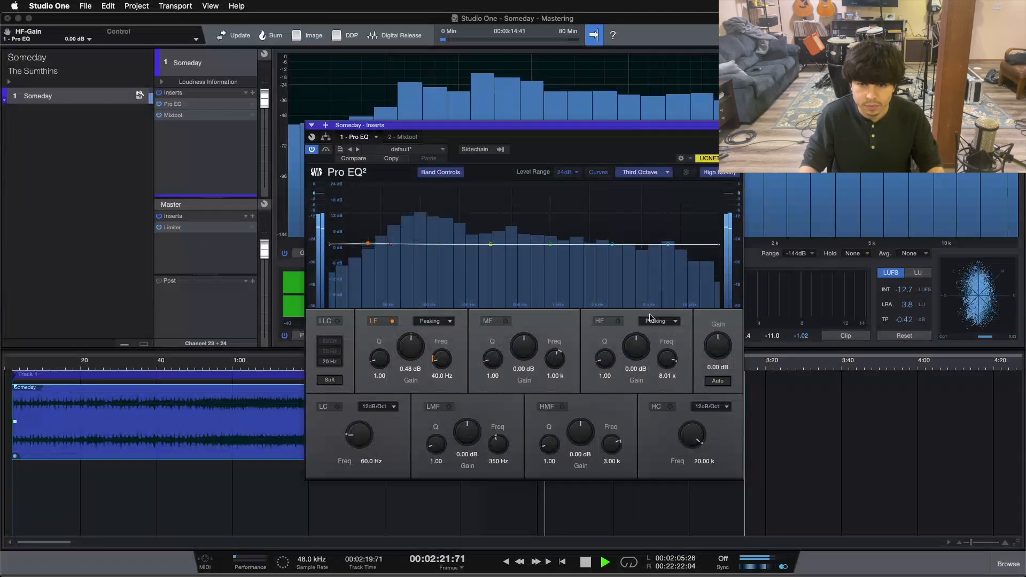
{"action": "left_click_drag", "start_coordinate": [636, 347], "coordinate": [637, 345]}
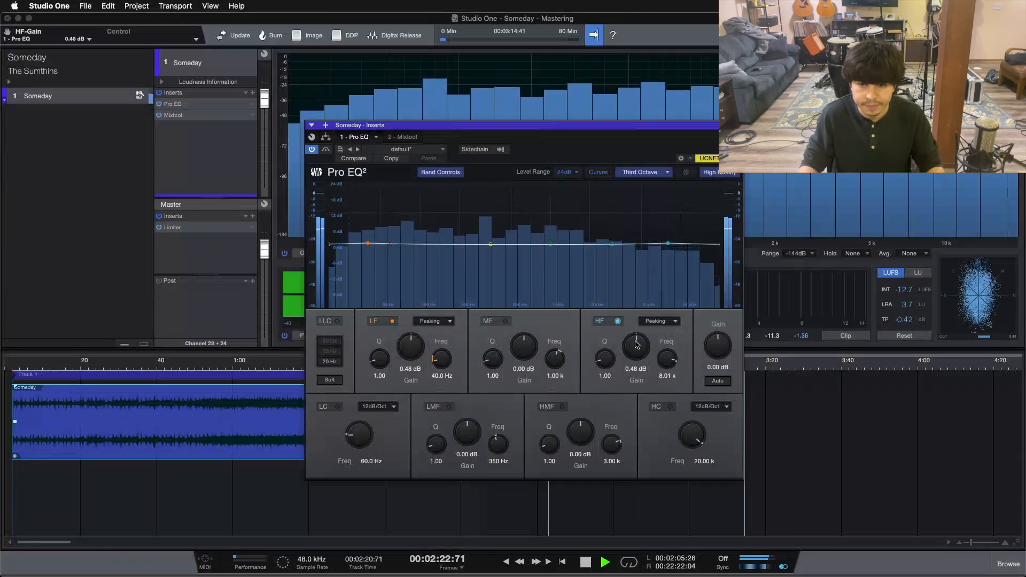
- Set the HF band's frequency to 8 kHz, compare the sound with its gain at 0 dB, and undo that gain reset
{"action": "double_click", "coordinate": [668, 376]}
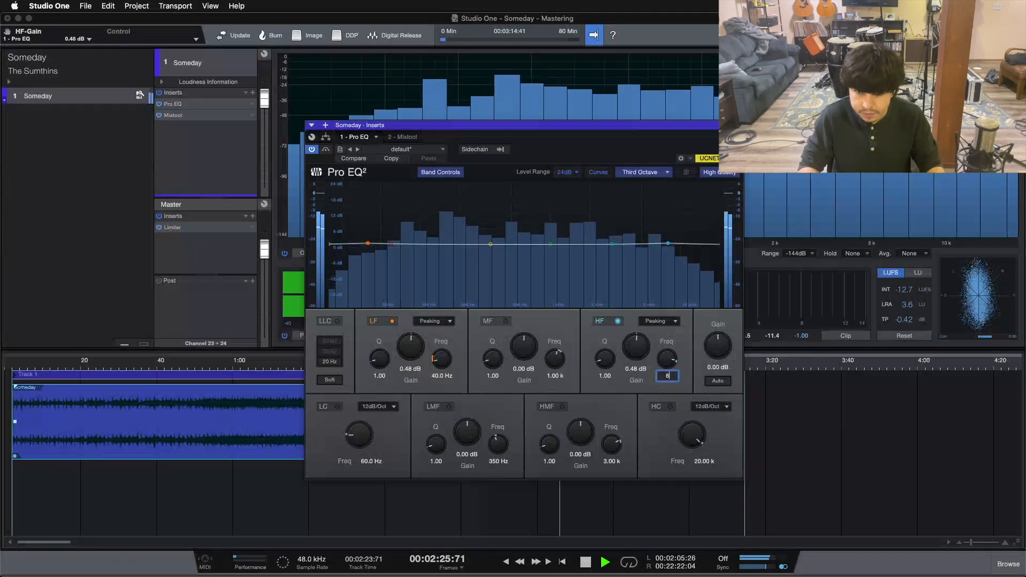
{"action": "type", "text": "8"}
{"action": "key", "text": "Return"}
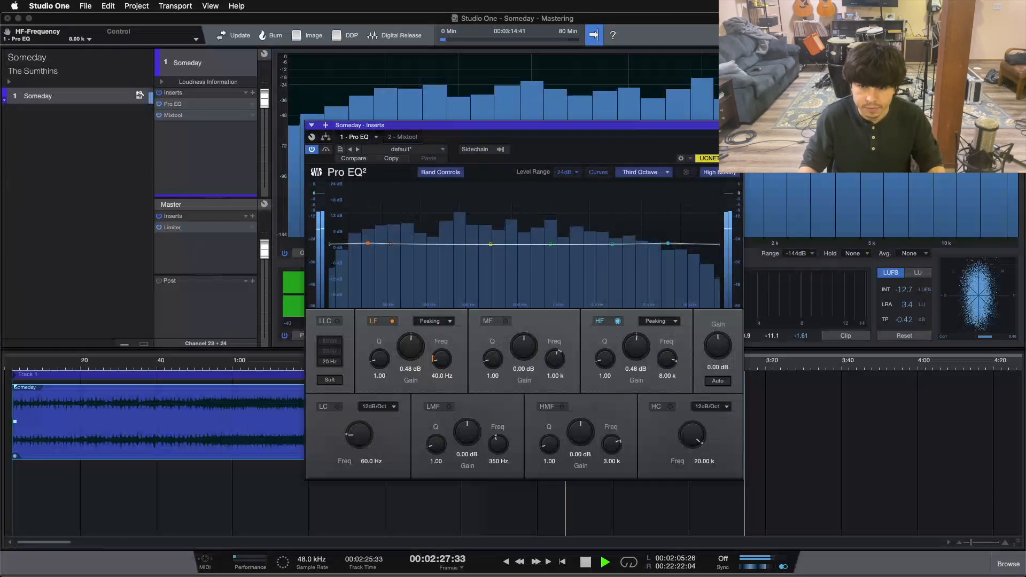
{"action": "left_click", "coordinate": [636, 356], "text": "alt"}
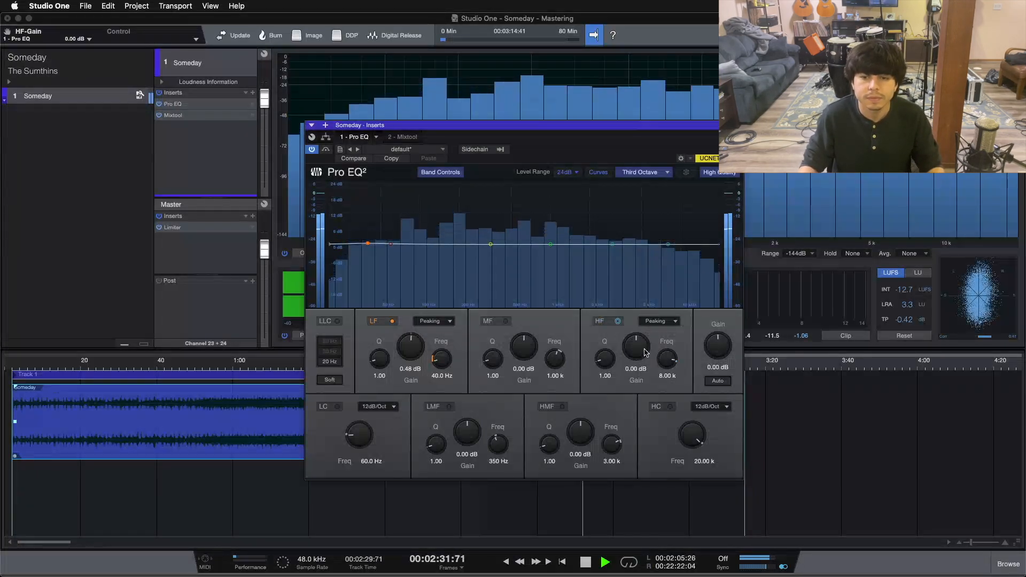
{"action": "key", "text": "super+z"}
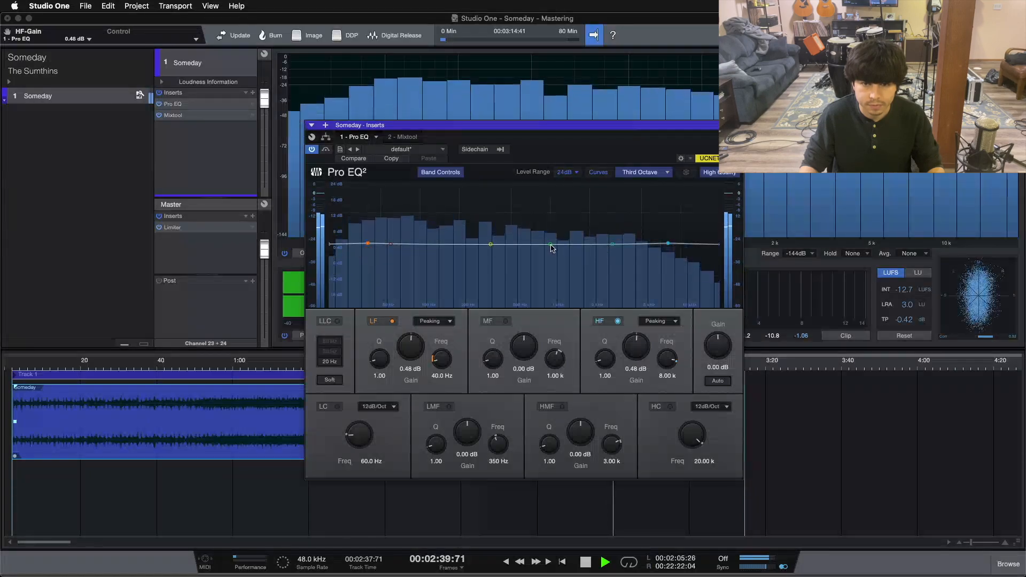
- Set the Pro EQ's MF band to 1.41 kHz with 0.48 dB gain and a Q of 1.22, then stop playback and close the equalizer
{"action": "left_click_drag", "start_coordinate": [551, 245], "coordinate": [570, 231]}
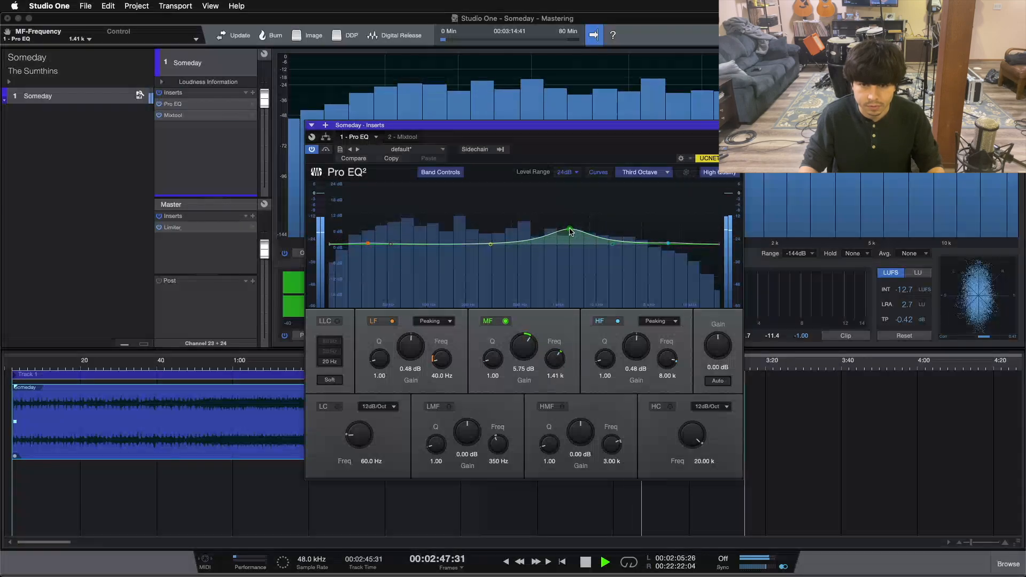
{"action": "left_click", "coordinate": [535, 341], "text": "super"}
{"action": "key", "text": "KP_1"}
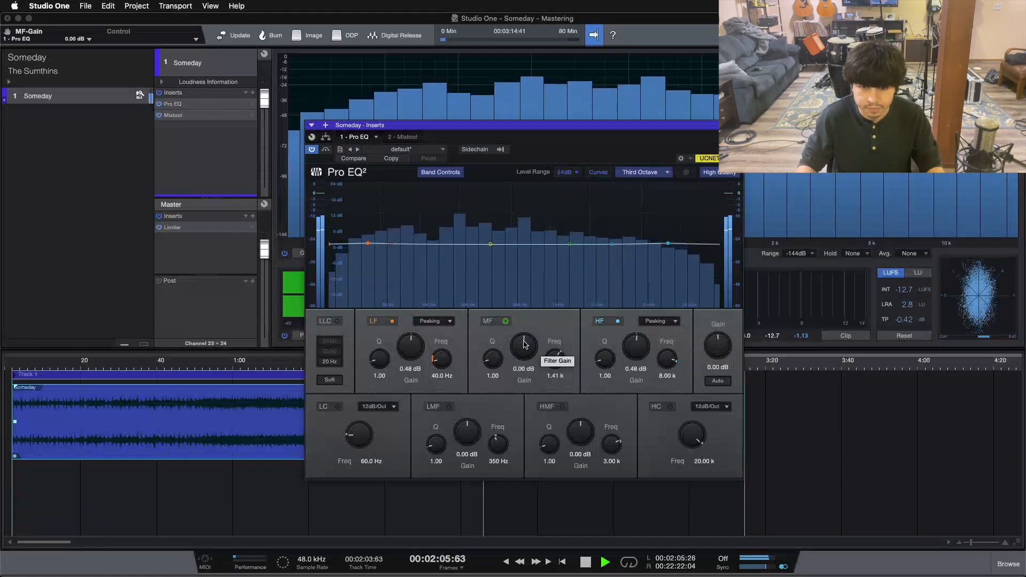
{"action": "scroll", "coordinate": [524, 344], "scroll_direction": "up", "scroll_amount": 1}
{"action": "scroll", "coordinate": [526, 346], "scroll_direction": "up", "scroll_amount": 2}
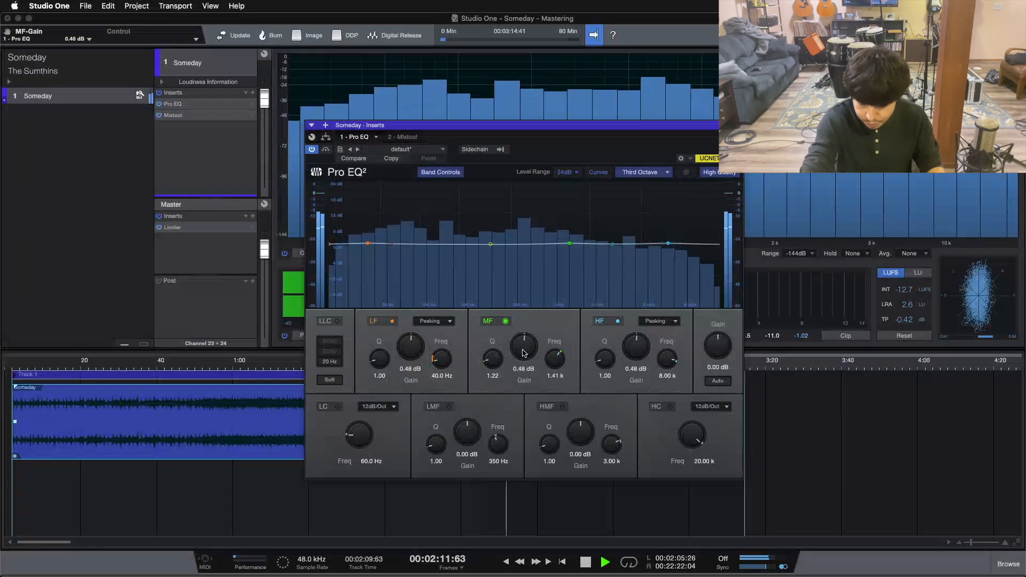
{"action": "key", "text": "space"}
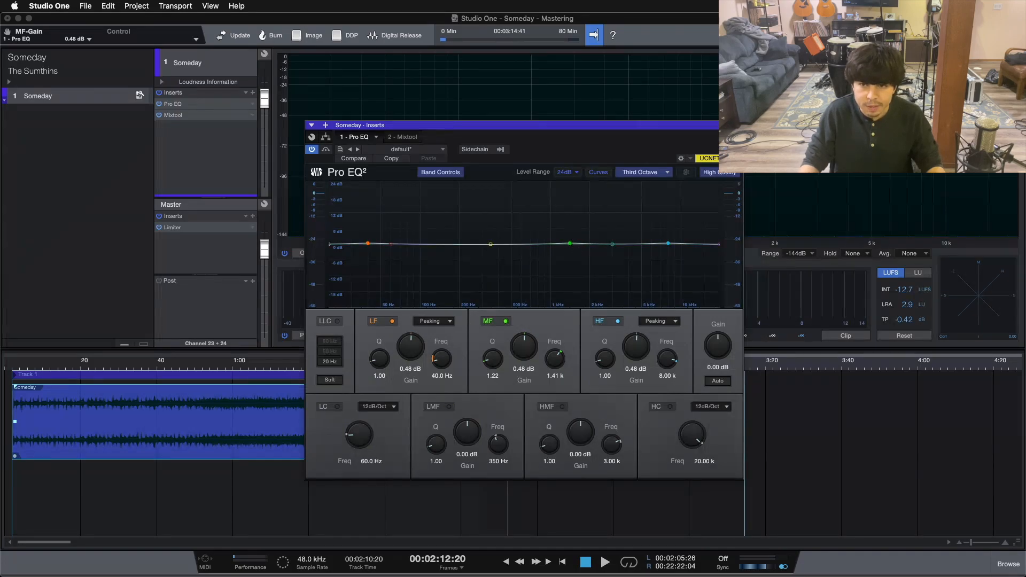
{"action": "left_click", "coordinate": [737, 125]}
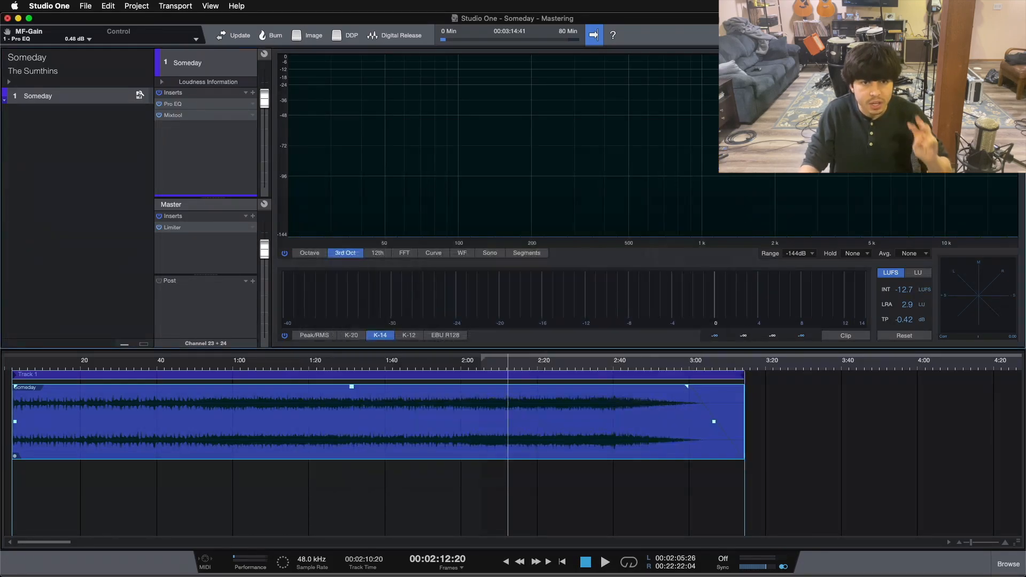
- Insert a Fat Channel between the Pro EQ and the Mixtool on the Someday track, and enable its compressor with the Brit Comp model
{"action": "key", "text": "KP_1"}
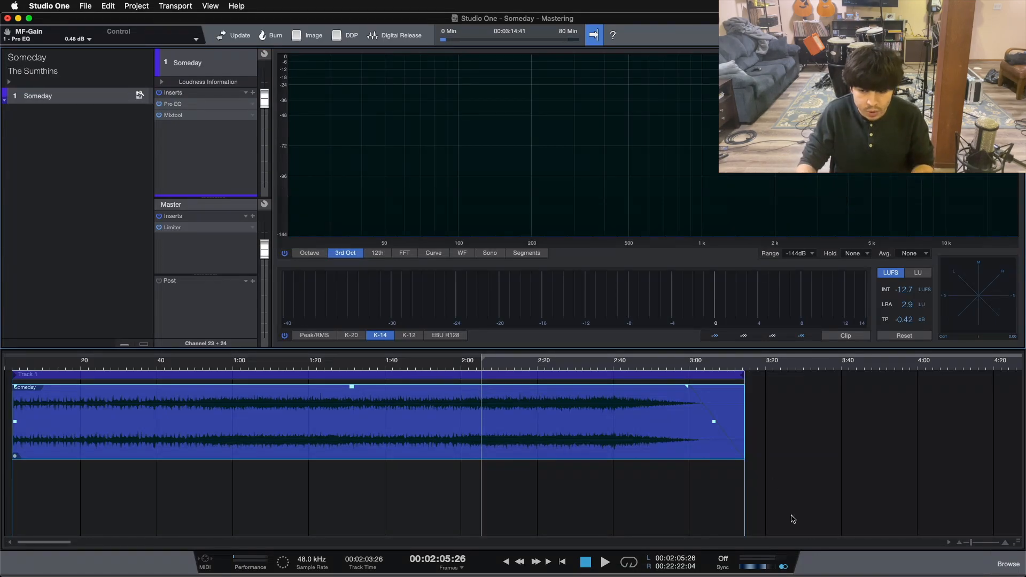
{"action": "left_click", "coordinate": [253, 93]}
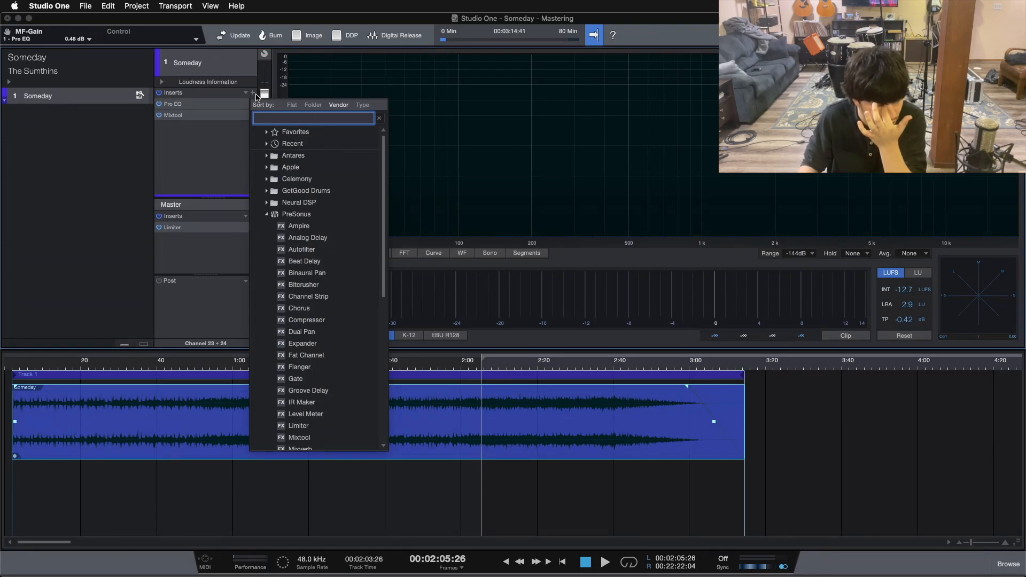
{"action": "left_click", "coordinate": [313, 355]}
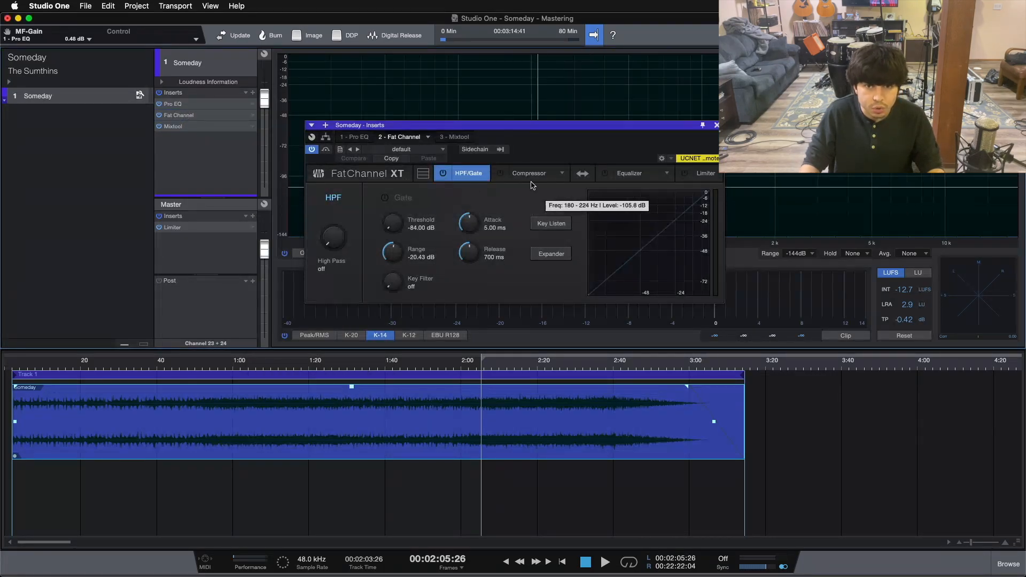
{"action": "left_click", "coordinate": [499, 173]}
{"action": "left_click", "coordinate": [559, 174]}
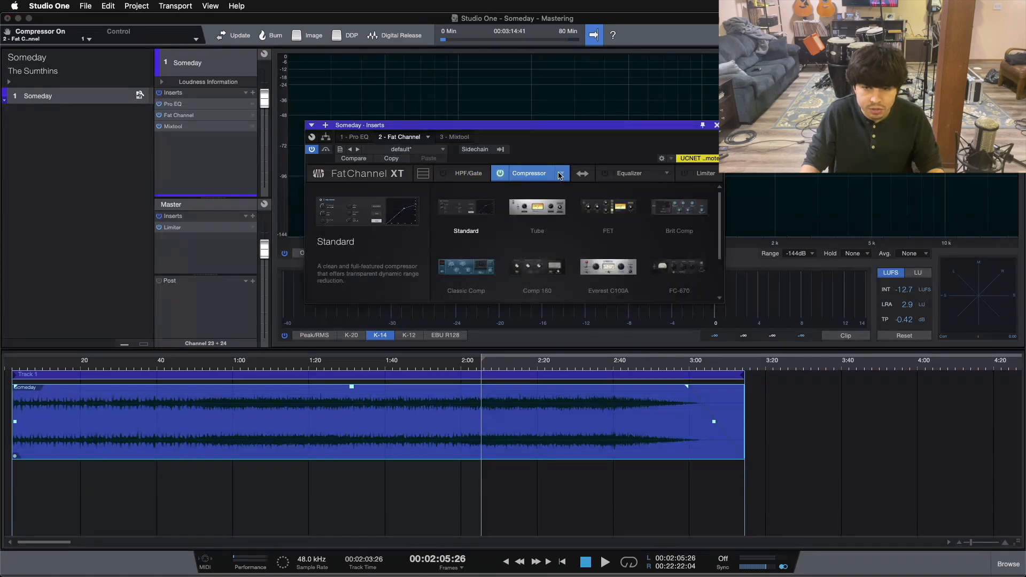
{"action": "left_click", "coordinate": [679, 206]}
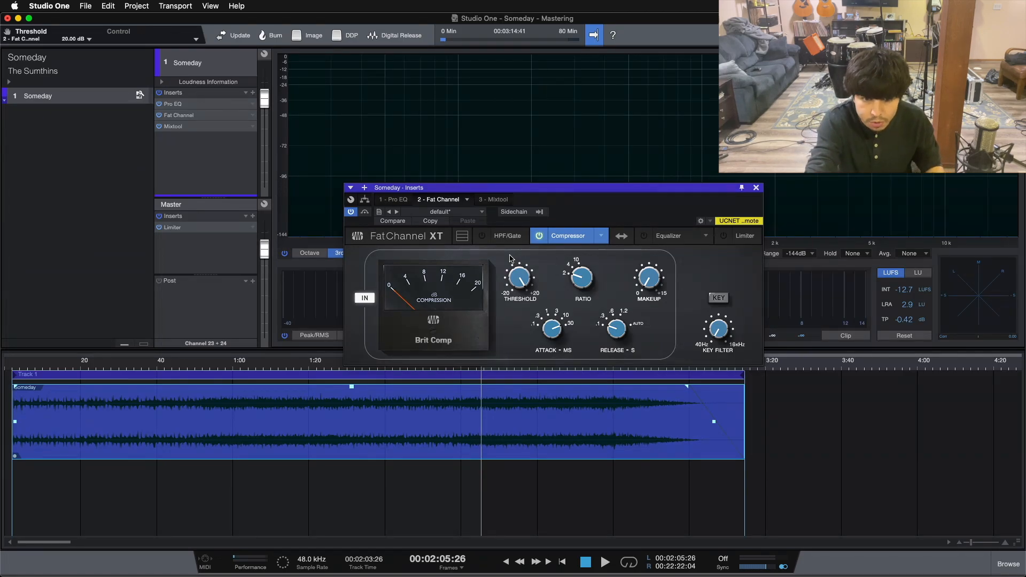
- Play the song from 2:05 and lower the Brit Comp's threshold to 5.20 dB
{"action": "key", "text": "space"}
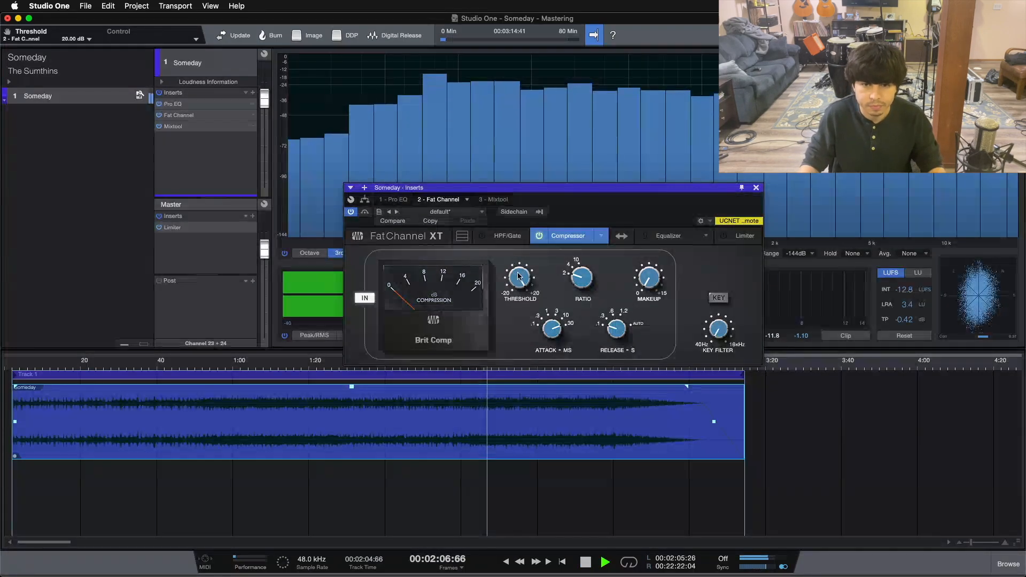
{"action": "left_click_drag", "start_coordinate": [517, 267], "coordinate": [518, 275]}
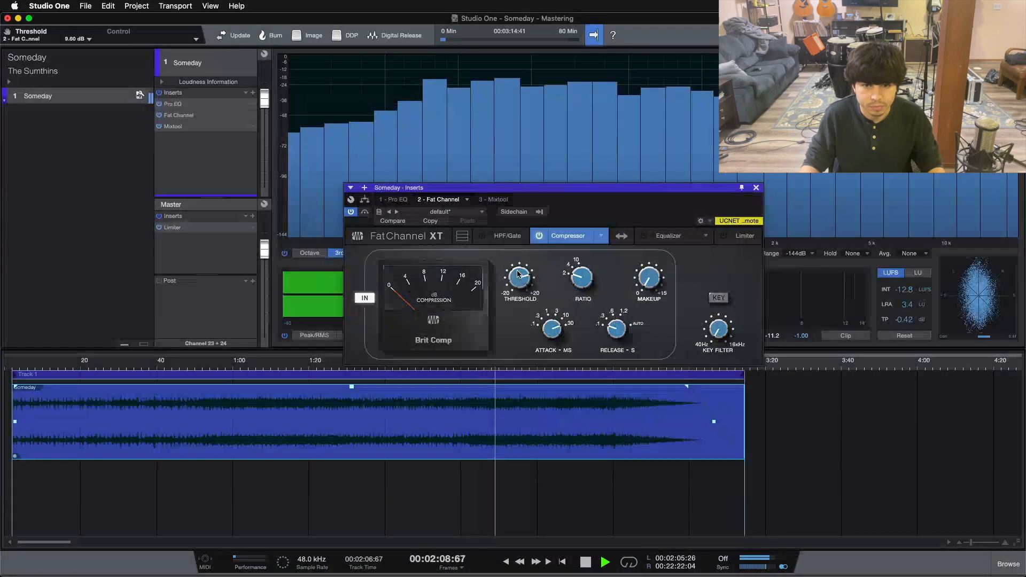
{"action": "scroll", "coordinate": [517, 274], "scroll_direction": "down", "scroll_amount": 12}
{"action": "scroll", "coordinate": [517, 274], "scroll_direction": "down", "scroll_amount": 4}
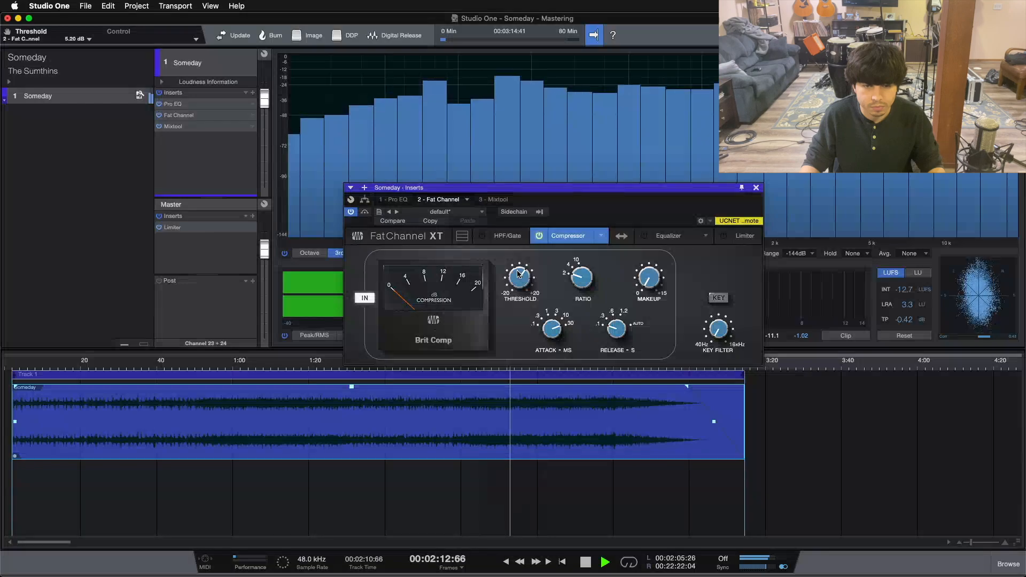
{"action": "scroll", "coordinate": [517, 275], "scroll_direction": "down", "scroll_amount": 1}
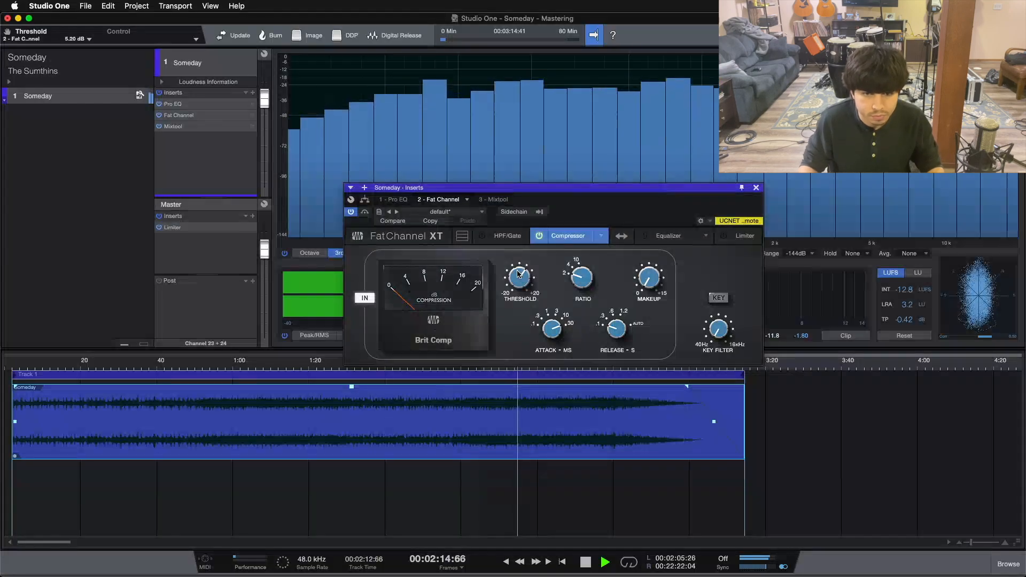
- Compare the playing song with the Fat Channel's compressor off and on, and stop playback
{"action": "left_click", "coordinate": [540, 237]}
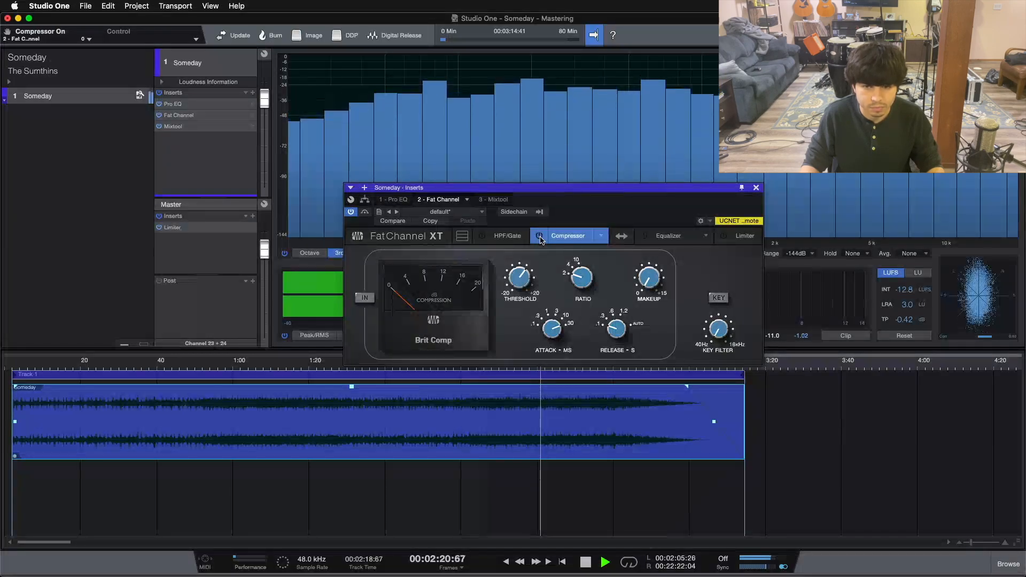
{"action": "left_click", "coordinate": [540, 237]}
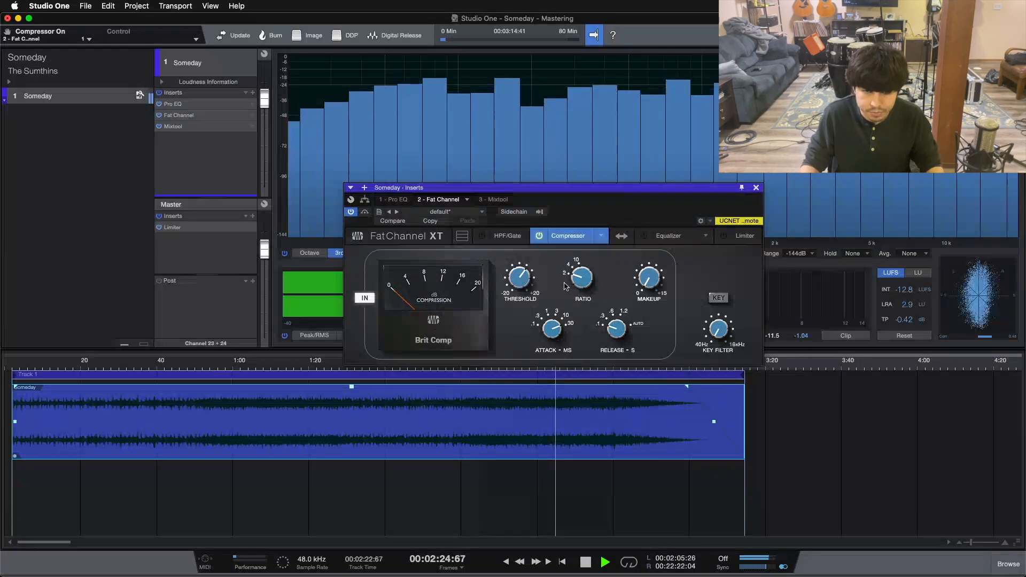
{"action": "key", "text": "space"}
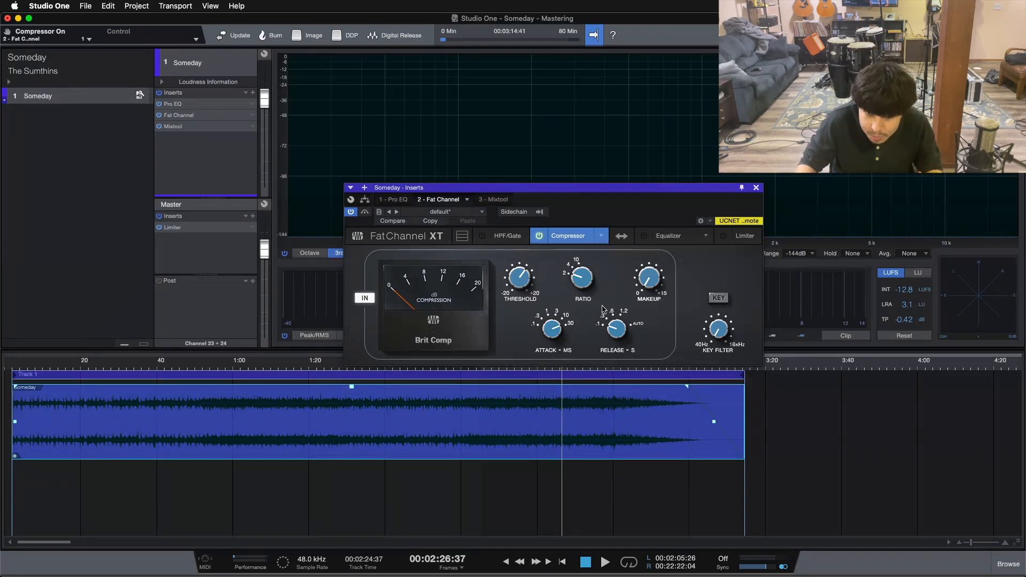
- Bypass the Fat Channel and insert a Multiband Dynamics ahead of the Mixtool on the Someday track
{"action": "left_click_drag", "start_coordinate": [595, 220], "coordinate": [564, 158]}
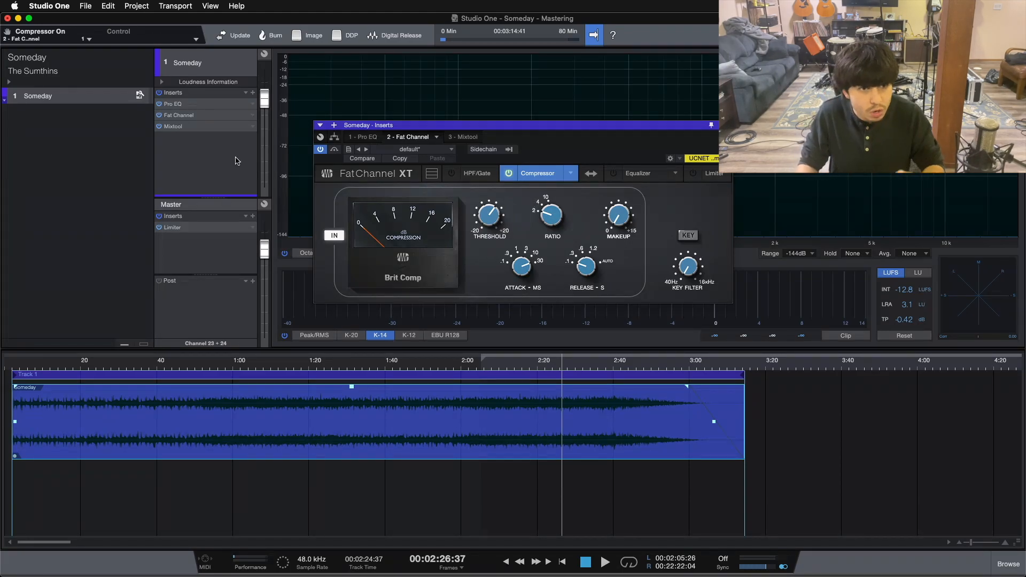
{"action": "left_click", "coordinate": [159, 115]}
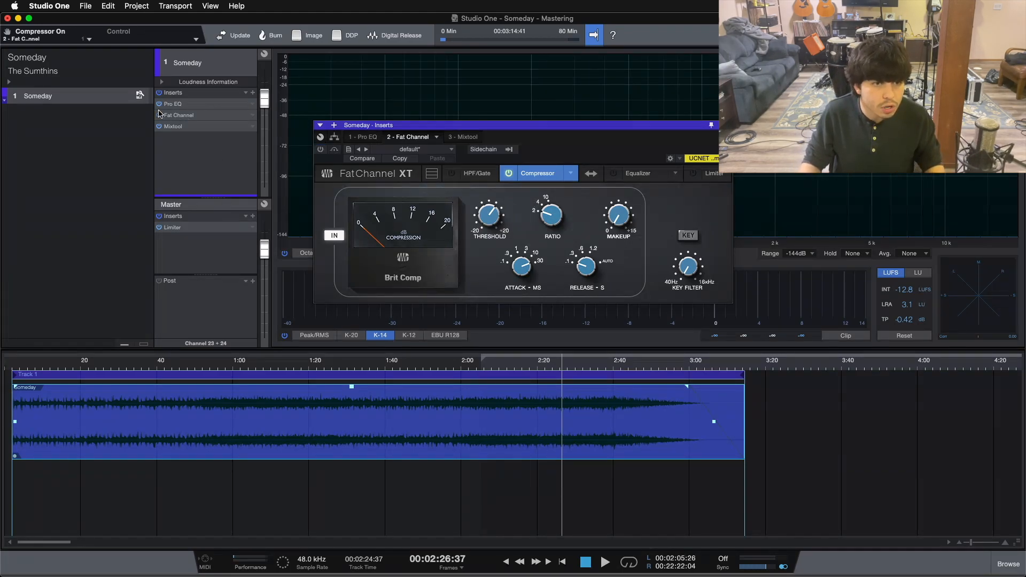
{"action": "left_click", "coordinate": [252, 93]}
{"action": "scroll", "coordinate": [315, 374], "scroll_direction": "down", "scroll_amount": 3}
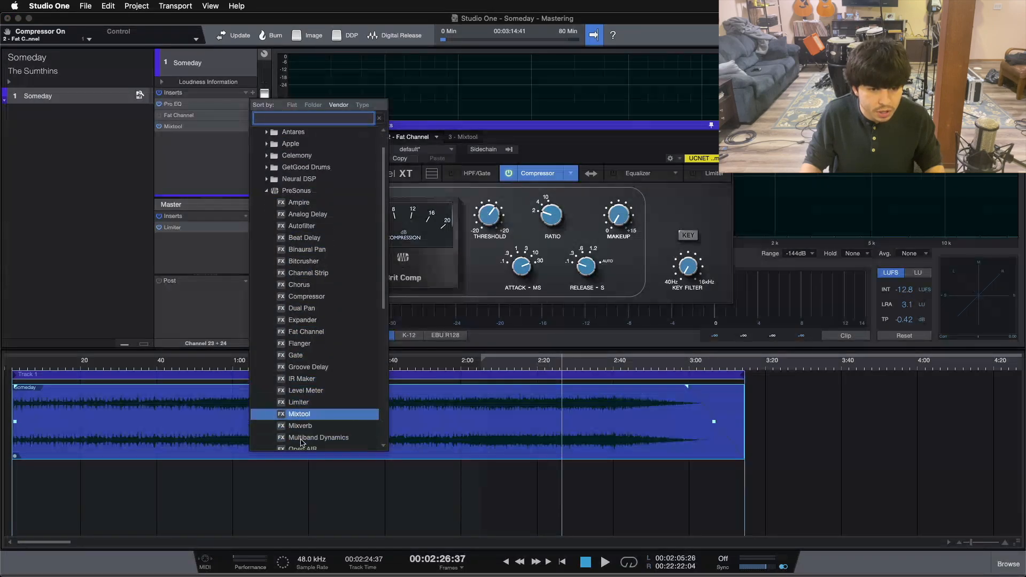
{"action": "left_click", "coordinate": [308, 405]}
{"action": "left_click_drag", "start_coordinate": [308, 406], "coordinate": [239, 160]}
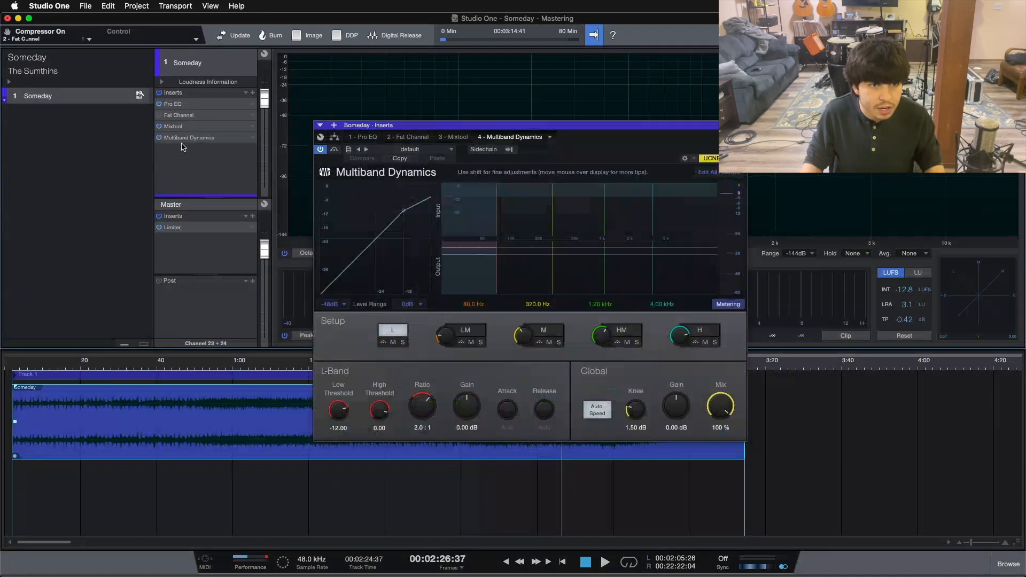
{"action": "left_click_drag", "start_coordinate": [182, 138], "coordinate": [180, 125]}
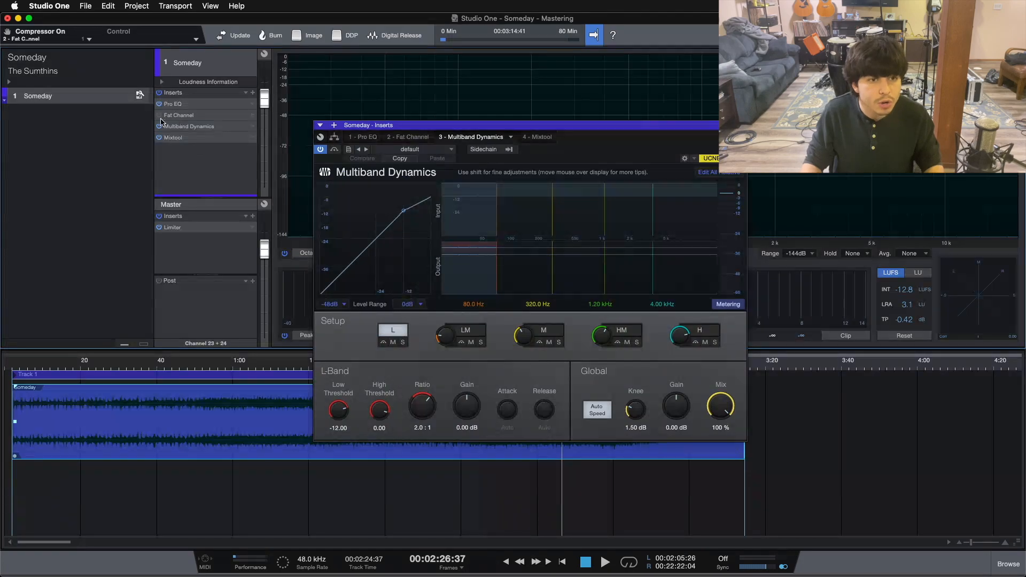
- Load the Mixbus preset in the Multiband Dynamics and review the settings of its M, HM and H bands
{"action": "left_click", "coordinate": [431, 152]}
{"action": "left_click", "coordinate": [406, 232]}
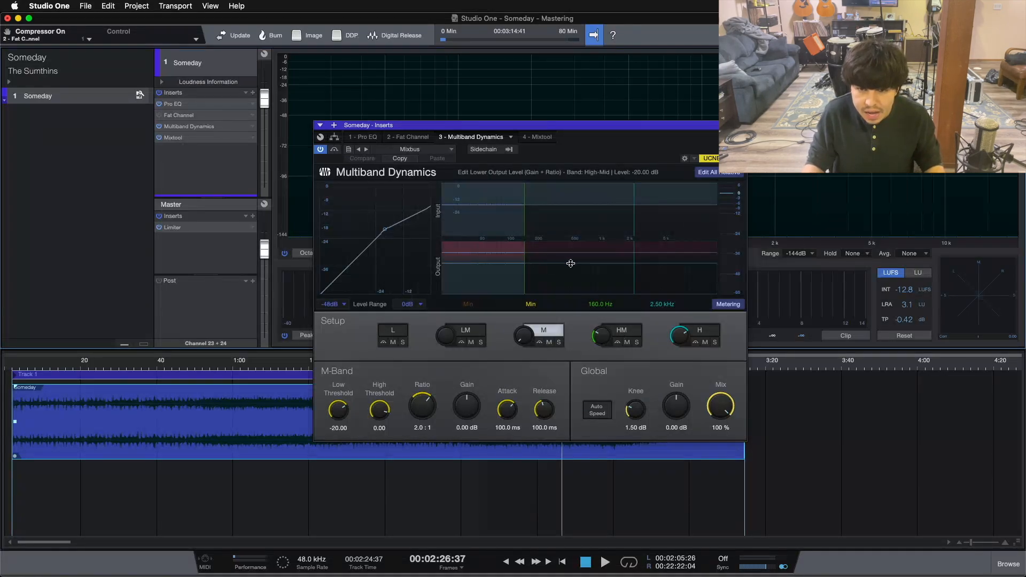
{"action": "left_click", "coordinate": [626, 332]}
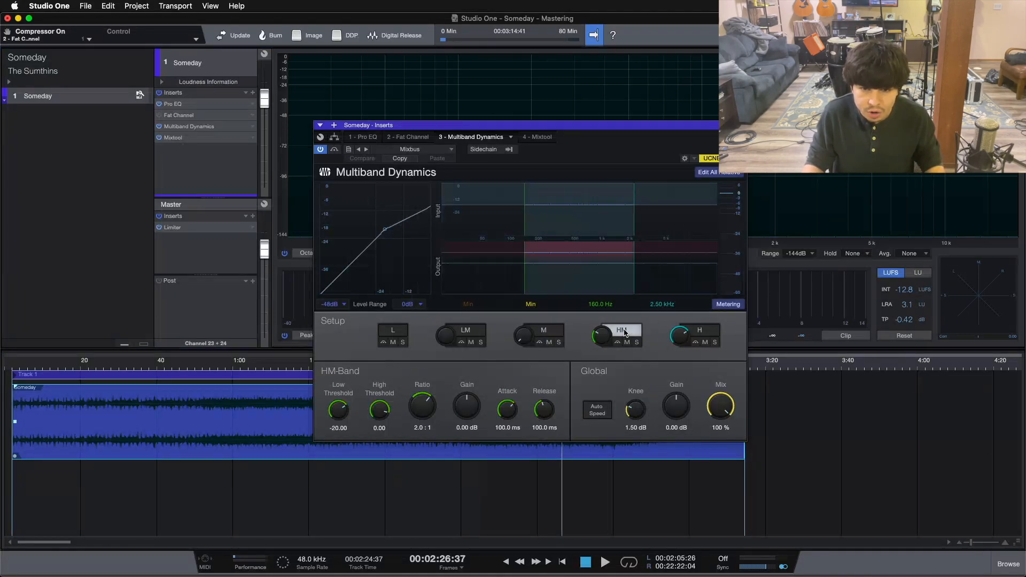
{"action": "left_click", "coordinate": [711, 331]}
{"action": "left_click", "coordinate": [550, 331]}
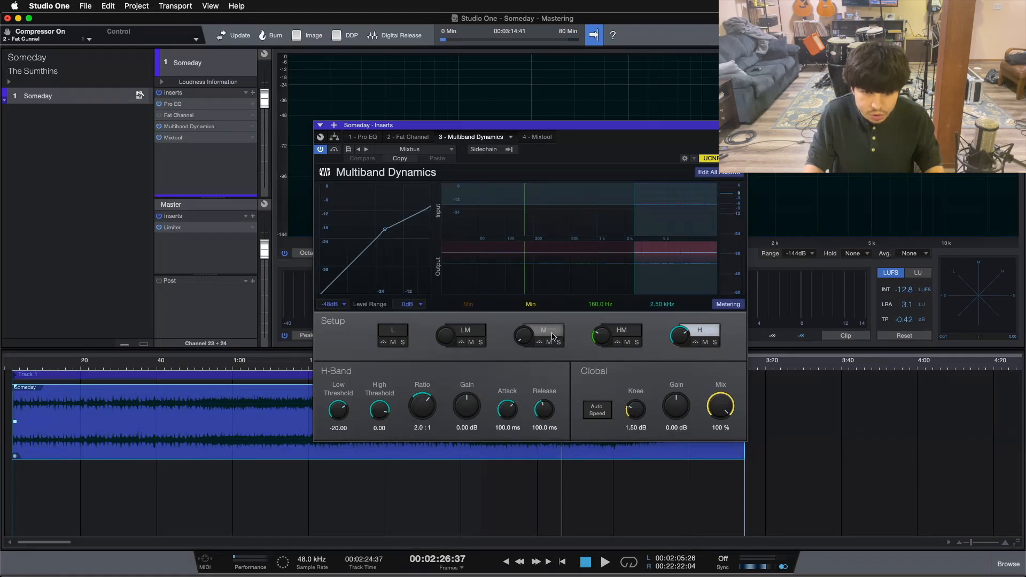
{"action": "left_click", "coordinate": [628, 333]}
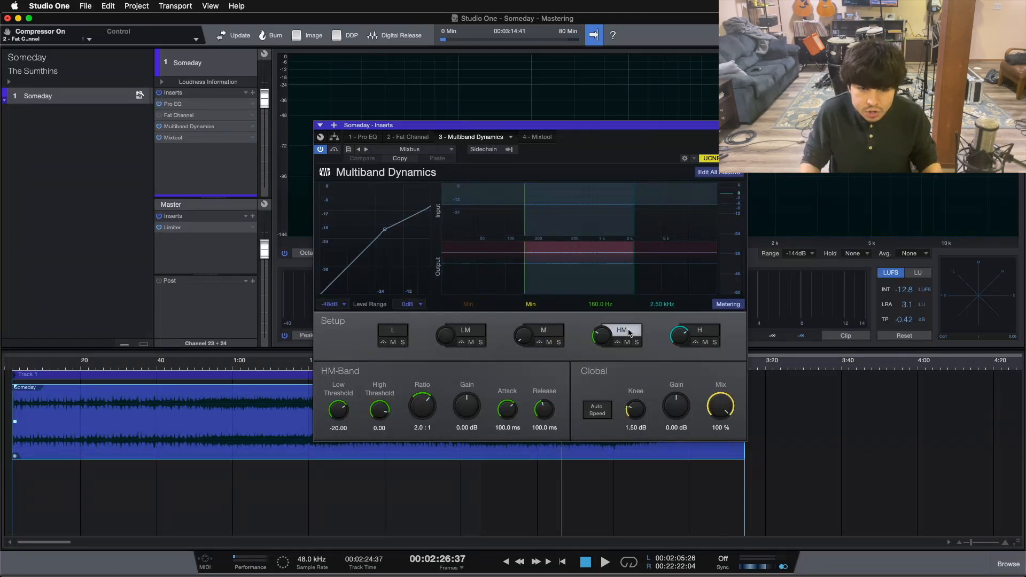
{"action": "left_click", "coordinate": [546, 332]}
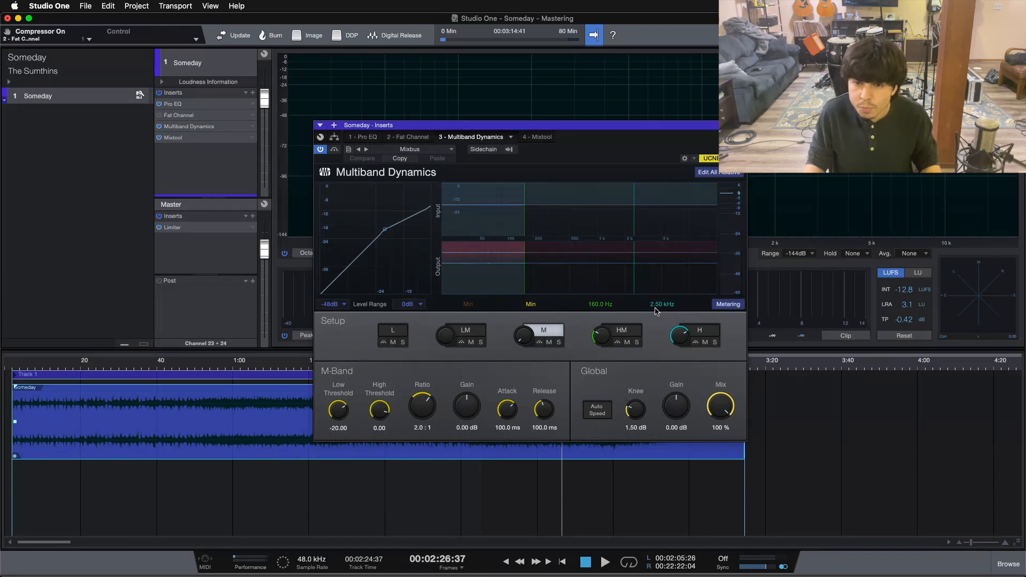
- Play the song from 2:05 and raise the Multiband Dynamics' HM-band low threshold to -19.32
{"action": "left_click", "coordinate": [697, 330]}
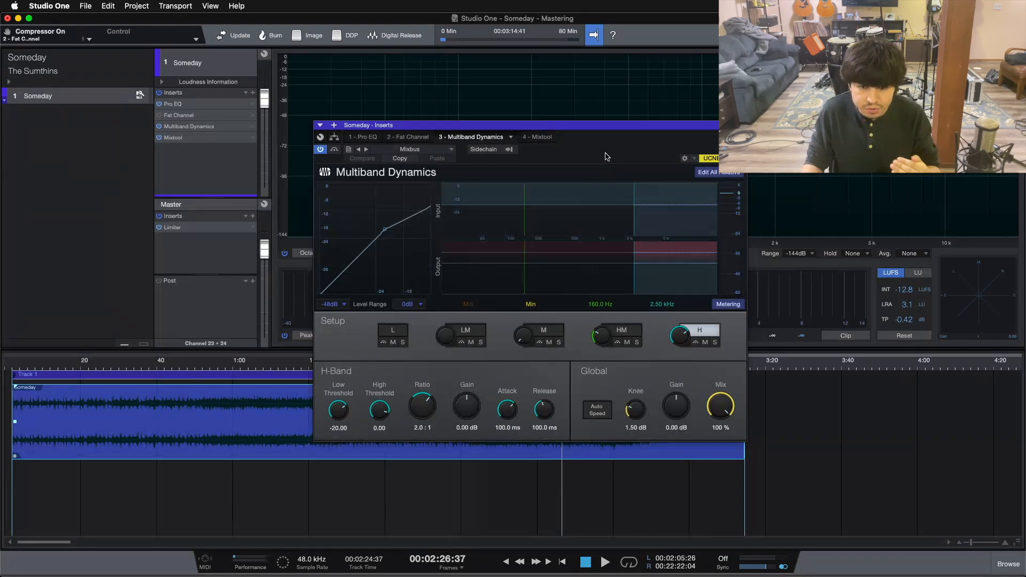
{"action": "left_click", "coordinate": [622, 332]}
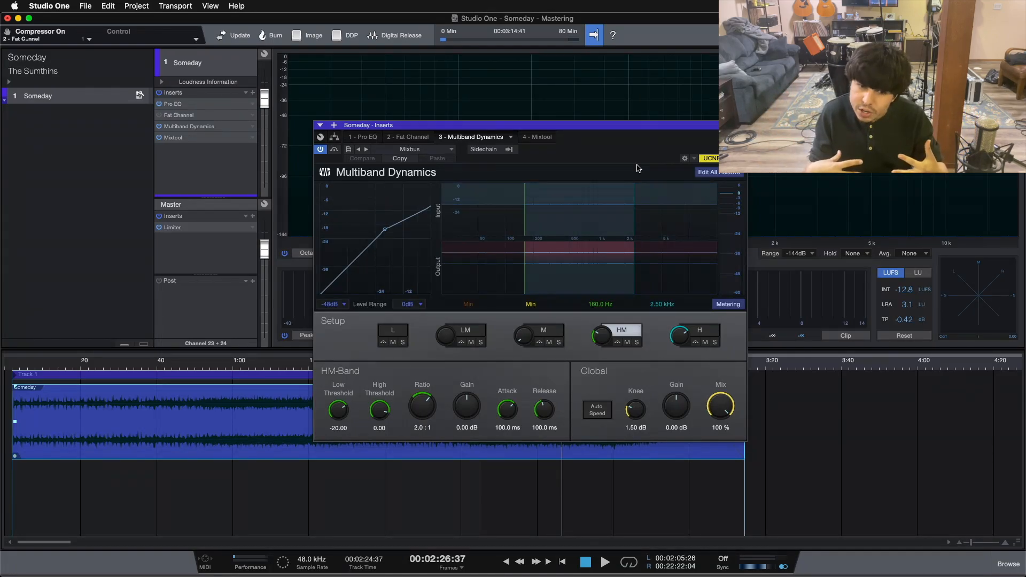
{"action": "key", "text": "KP_1"}
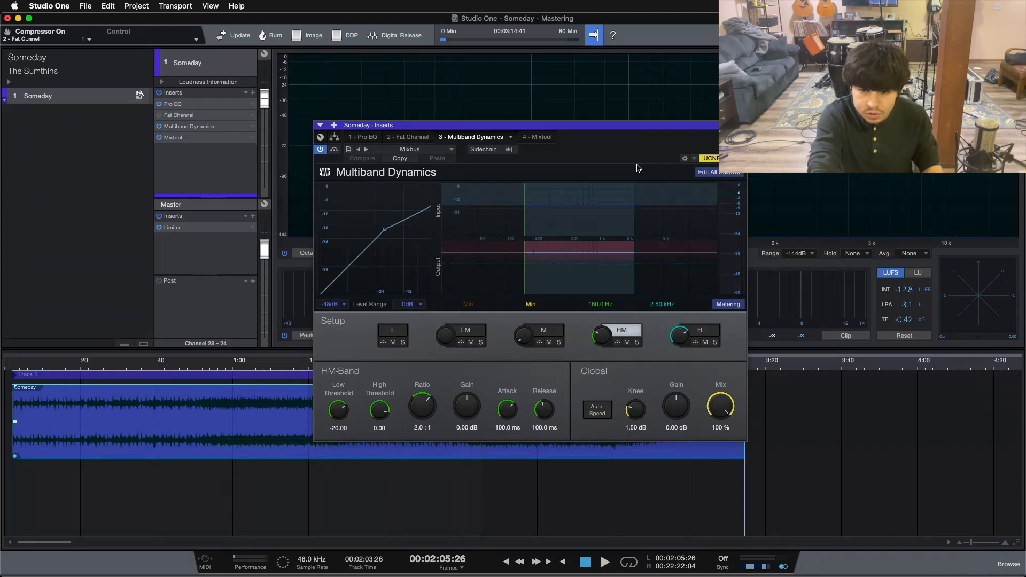
{"action": "key", "text": "space"}
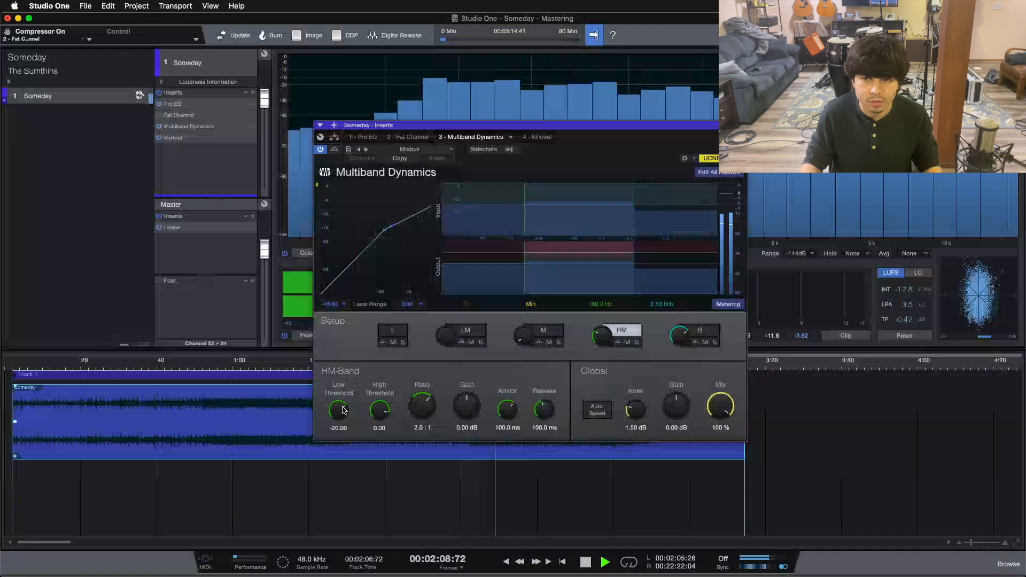
{"action": "scroll", "coordinate": [342, 410], "scroll_direction": "up", "scroll_amount": 2}
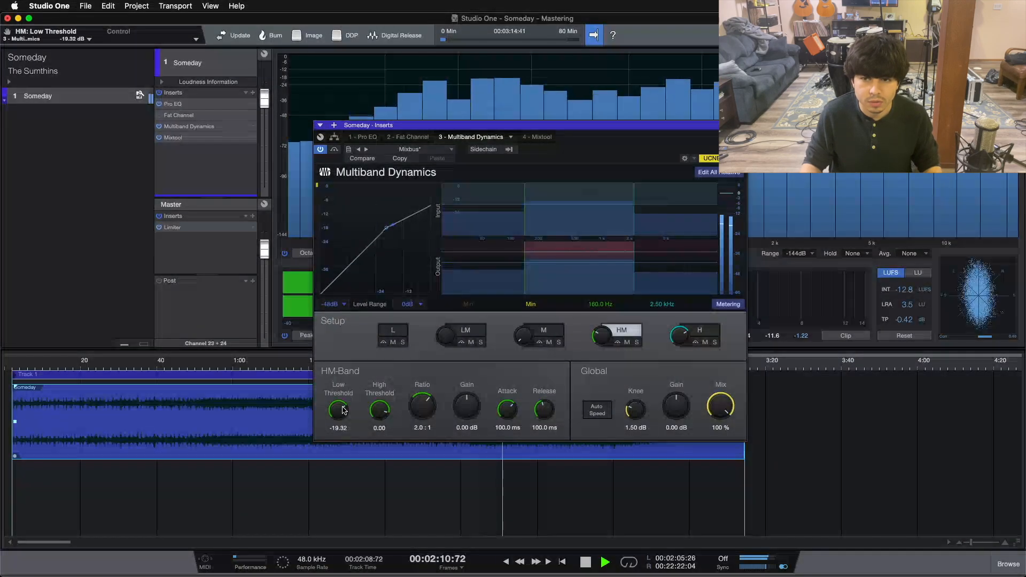
- Compare the playing song with the Multiband Dynamics bypassed and active, and stop playback
{"action": "left_click", "coordinate": [335, 150]}
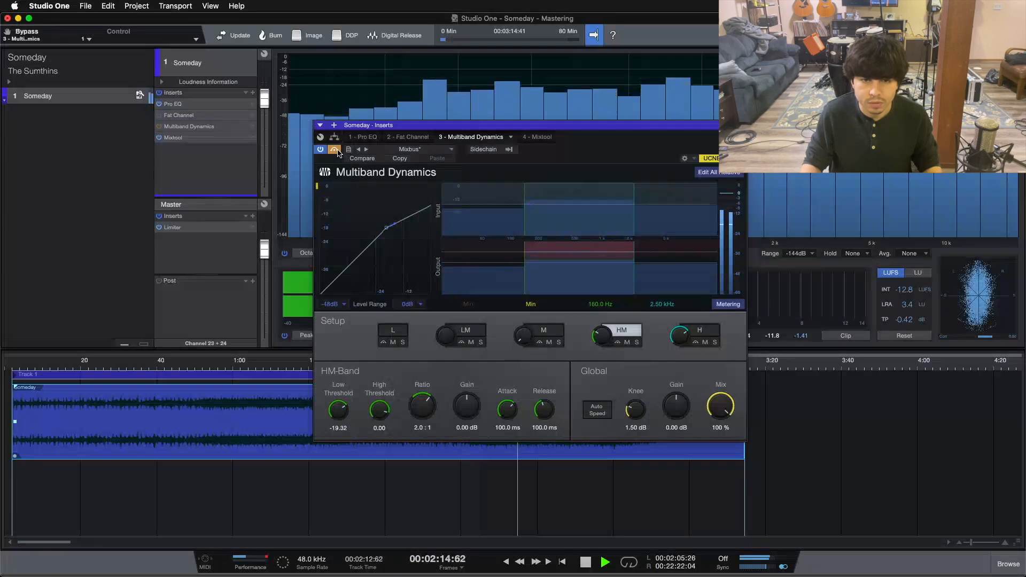
{"action": "left_click", "coordinate": [337, 152]}
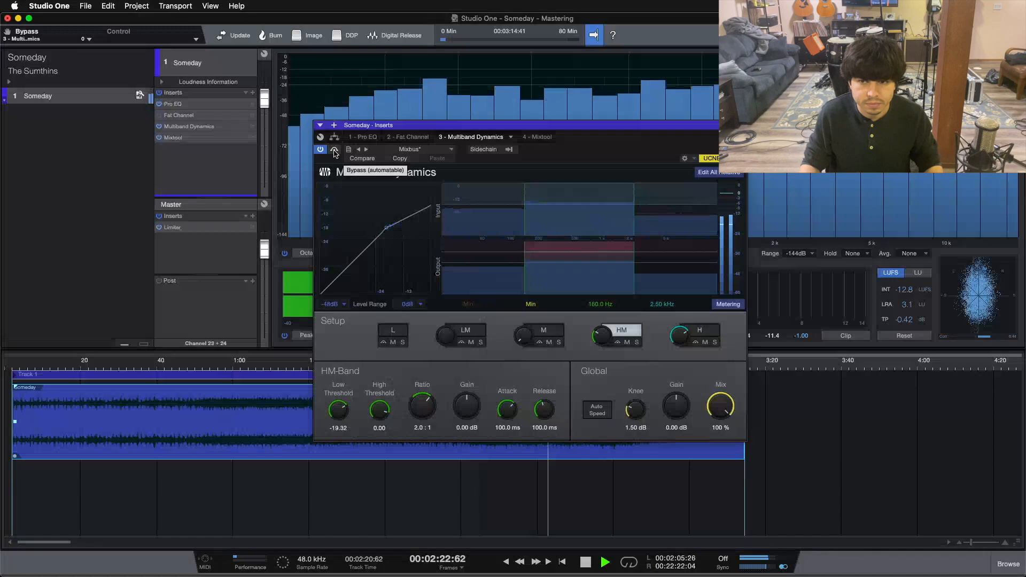
{"action": "left_click", "coordinate": [334, 152]}
{"action": "left_click", "coordinate": [335, 151]}
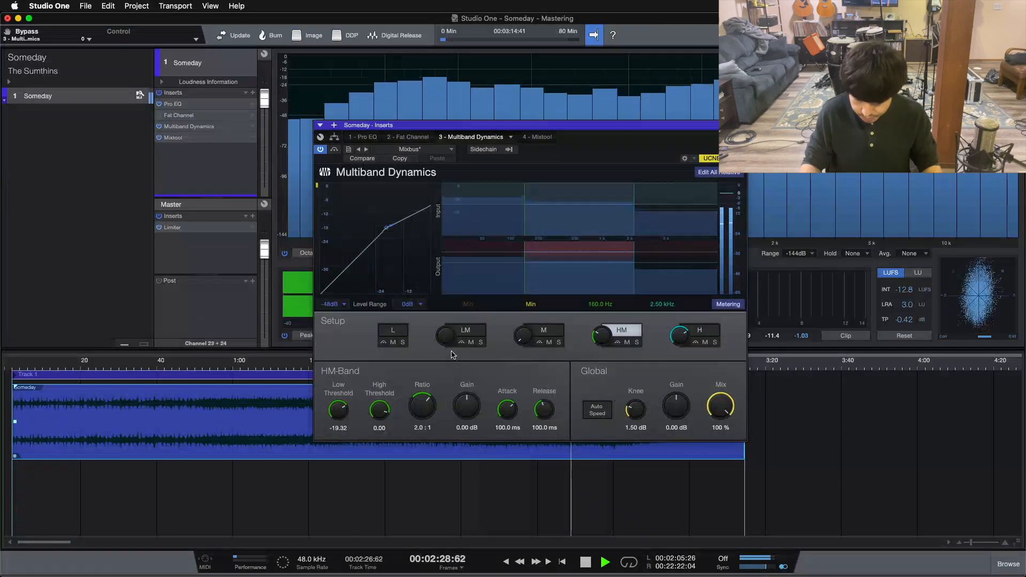
{"action": "key", "text": "space"}
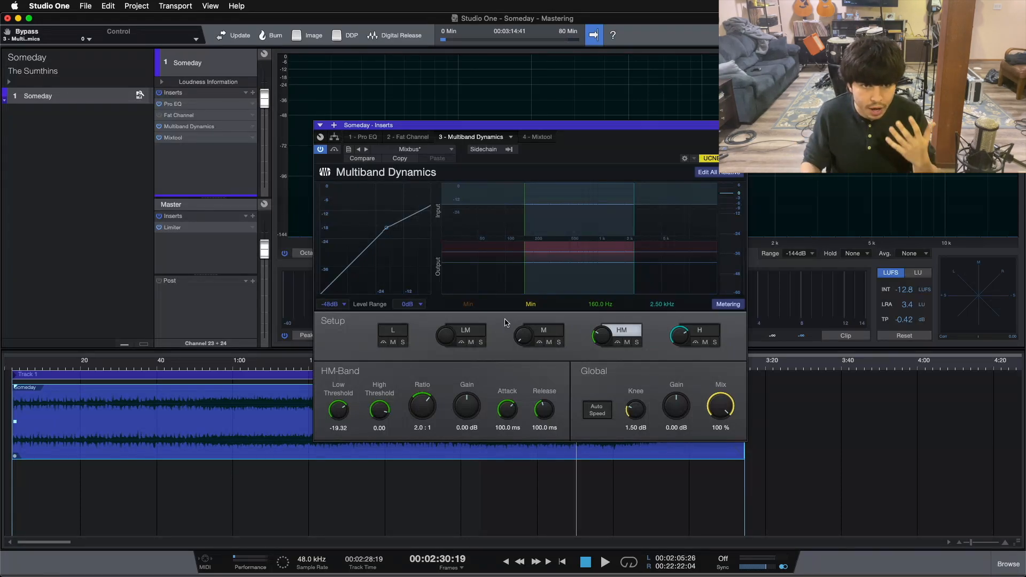
- Replay the song from 2:05, repeat the bypass comparison of the Multiband Dynamics twice, and stop playback
{"action": "key", "text": "KP_1"}
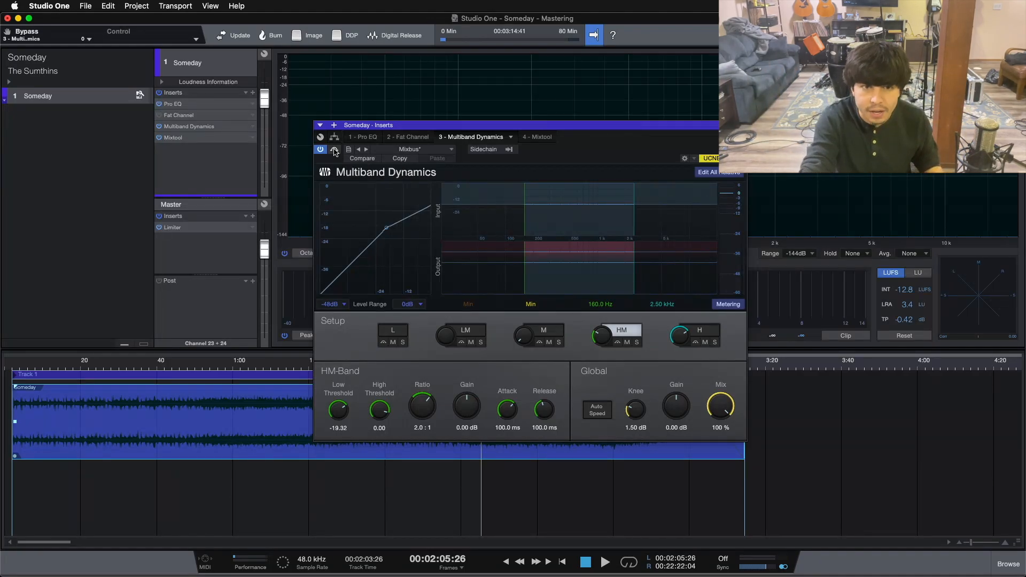
{"action": "key", "text": "space"}
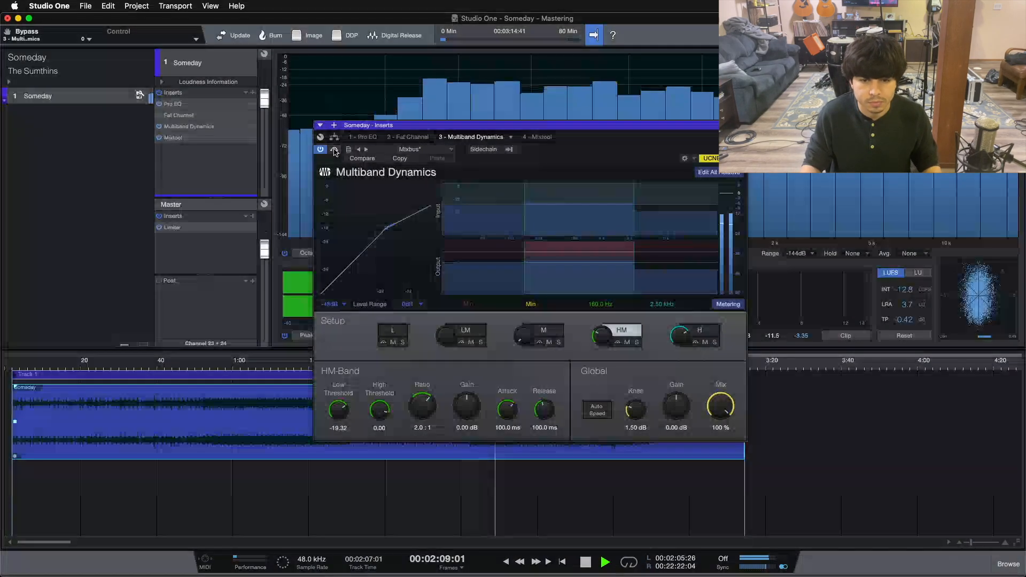
{"action": "left_click", "coordinate": [334, 150]}
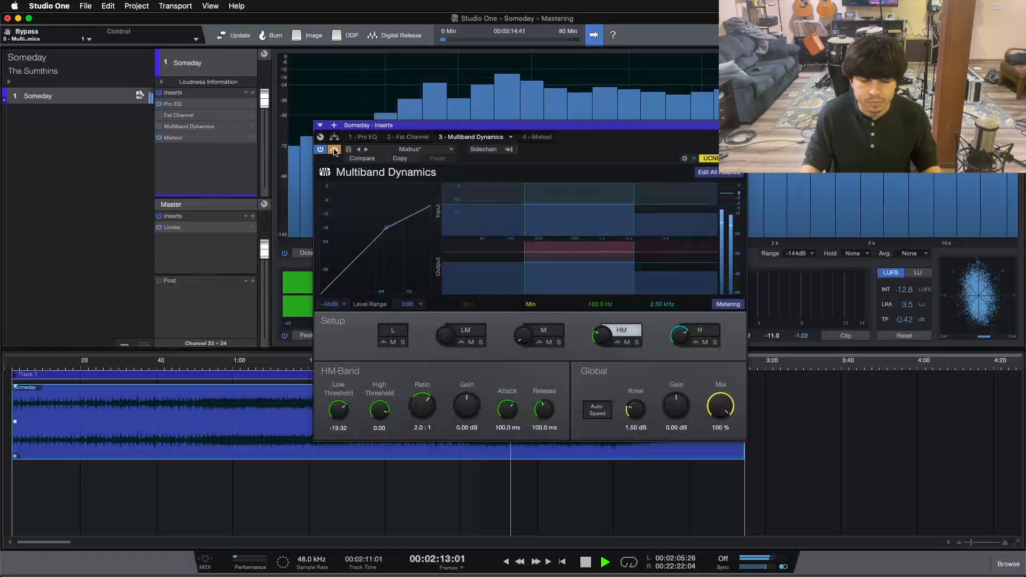
{"action": "left_click", "coordinate": [334, 150]}
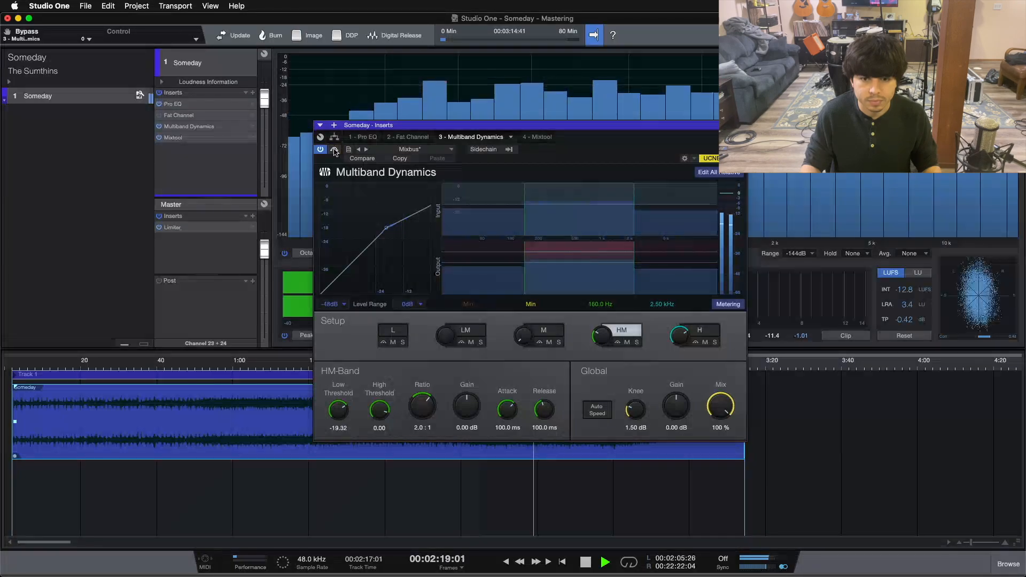
{"action": "left_click", "coordinate": [334, 150]}
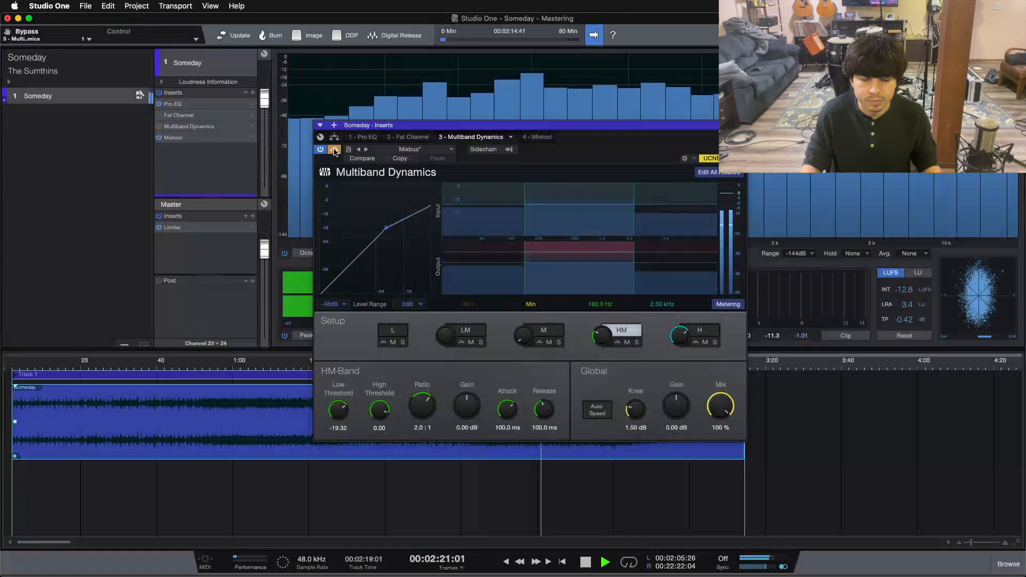
{"action": "left_click", "coordinate": [334, 150]}
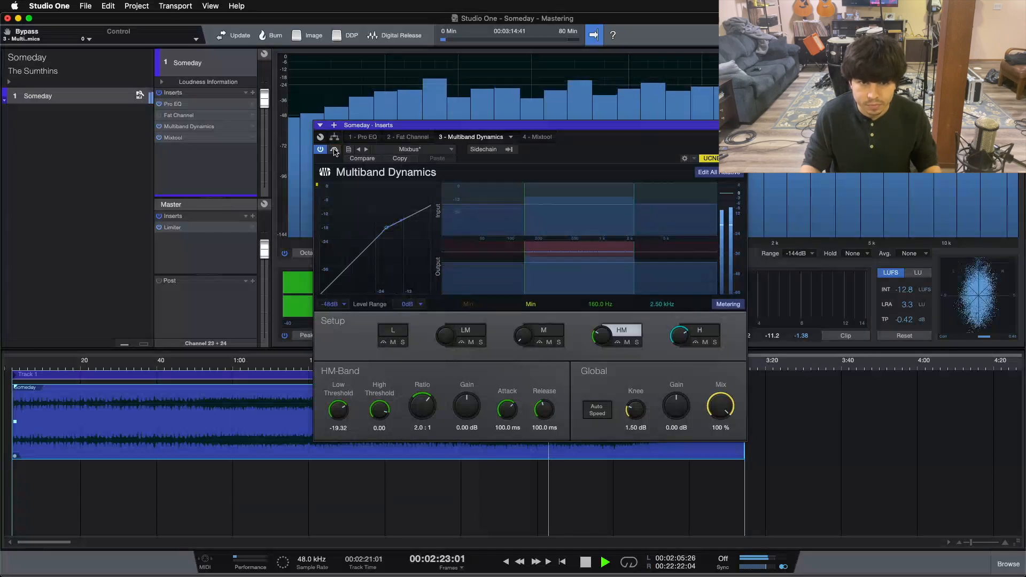
{"action": "key", "text": "space"}
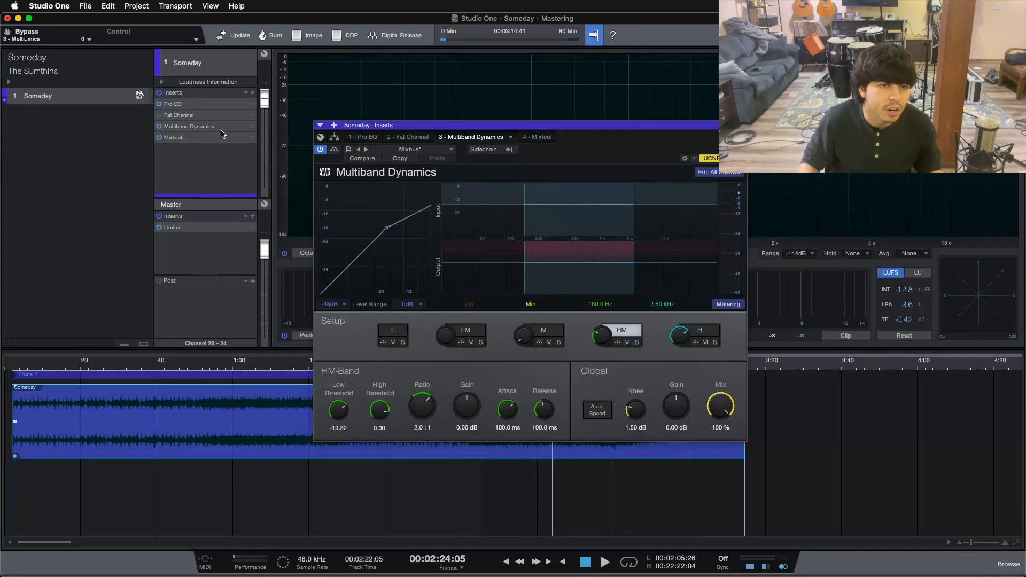
- Reactivate the Fat Channel, place it after the Multiband Dynamics on the Someday track, and open it
{"action": "left_click", "coordinate": [159, 116]}
{"action": "left_click_drag", "start_coordinate": [163, 118], "coordinate": [188, 131]}
{"action": "double_click", "coordinate": [188, 132]}
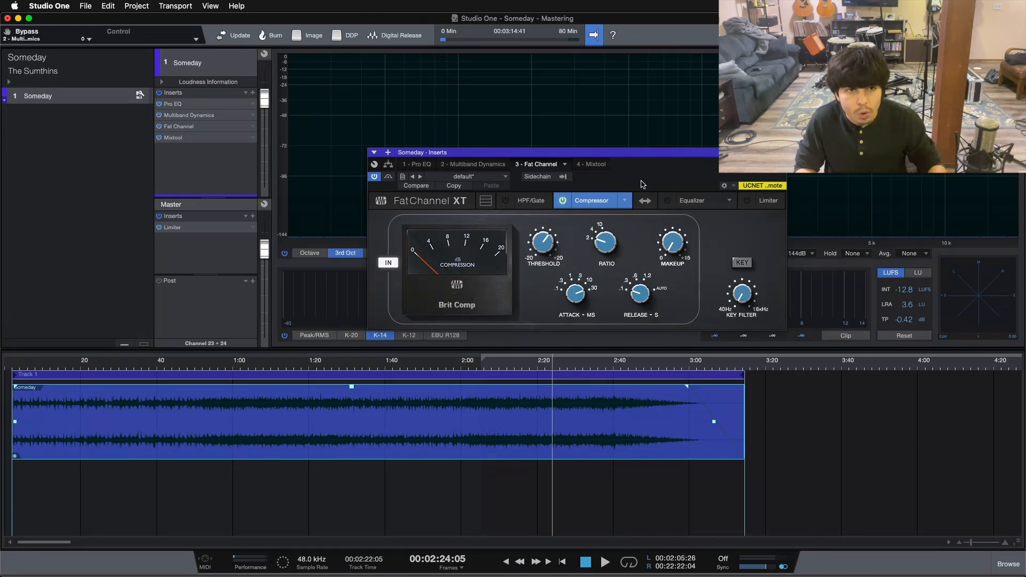
- Play the song from 2:05, compare the Fat Channel's compressor off and on after the Multiband Dynamics, and stop playback
{"action": "key", "text": "KP_1"}
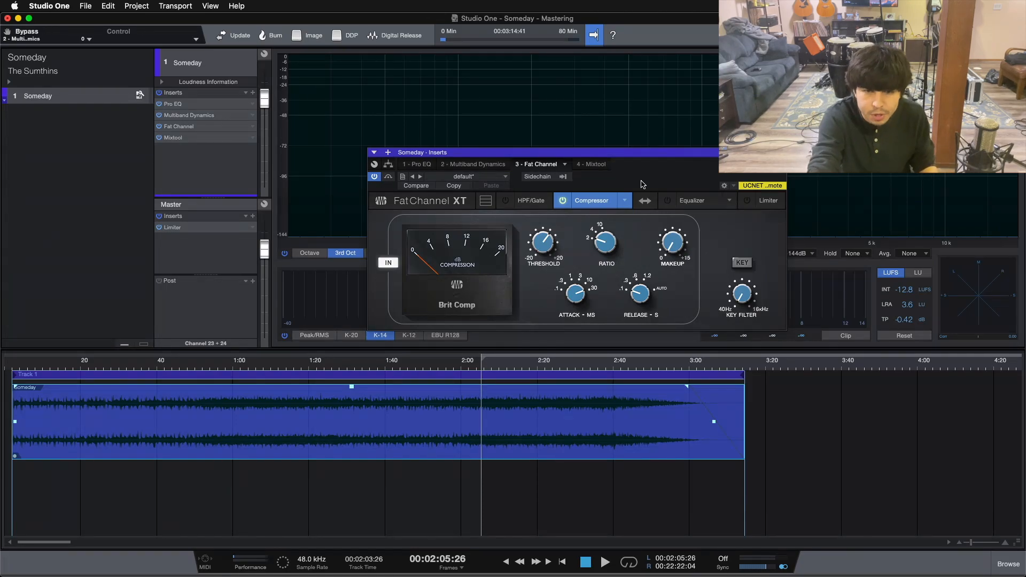
{"action": "key", "text": "space"}
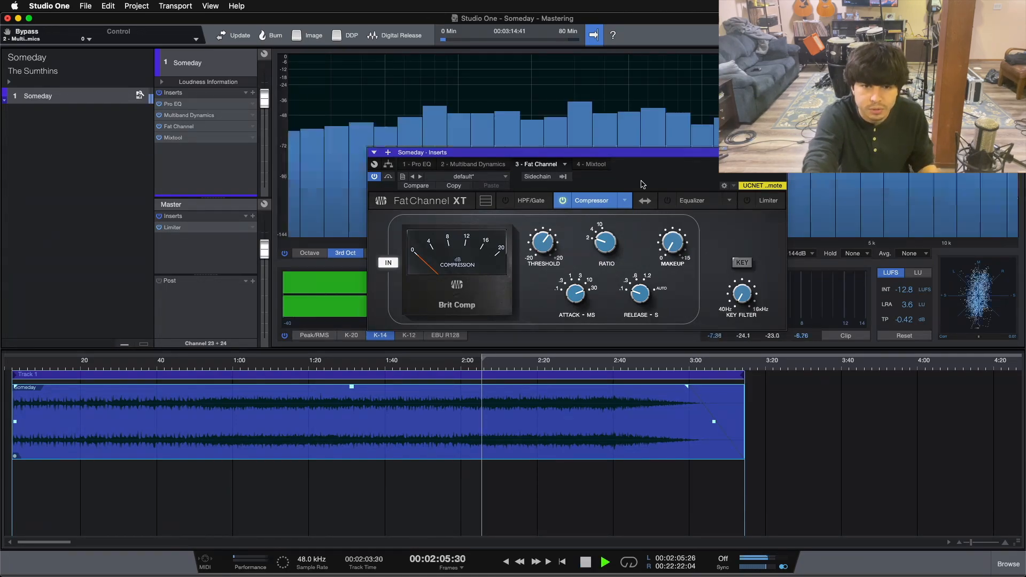
{"action": "left_click", "coordinate": [564, 201]}
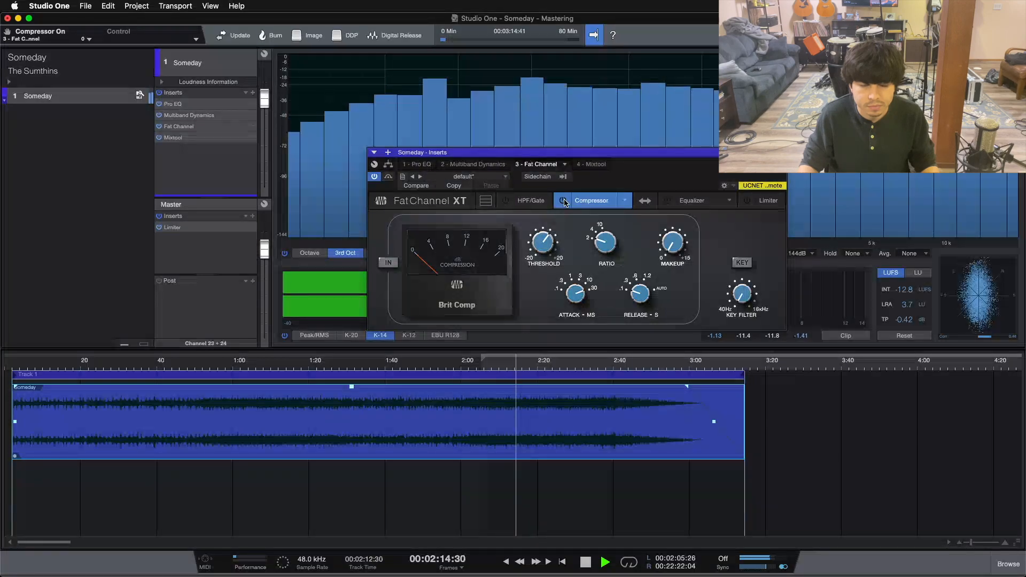
{"action": "left_click", "coordinate": [564, 201]}
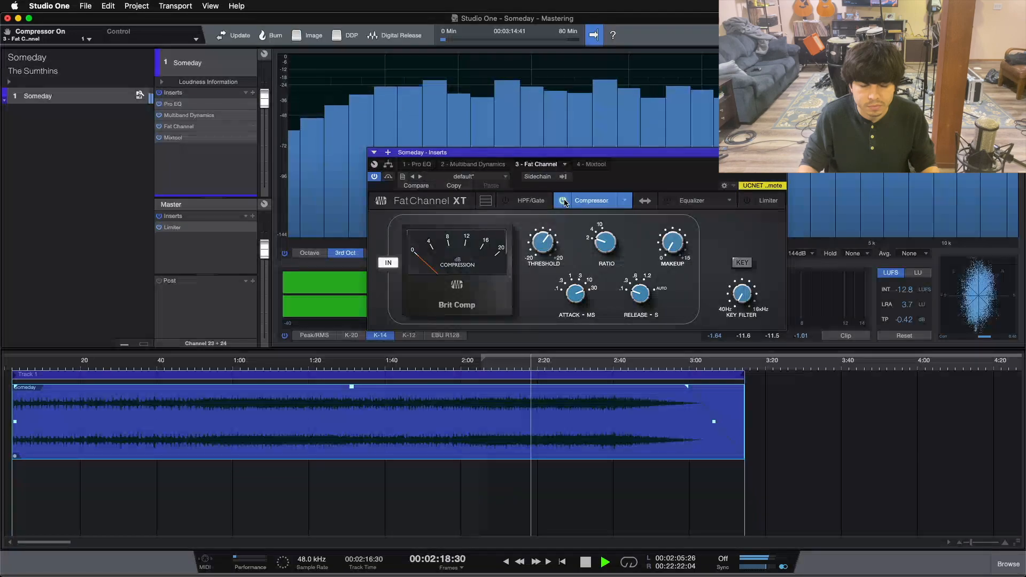
{"action": "key", "text": "space"}
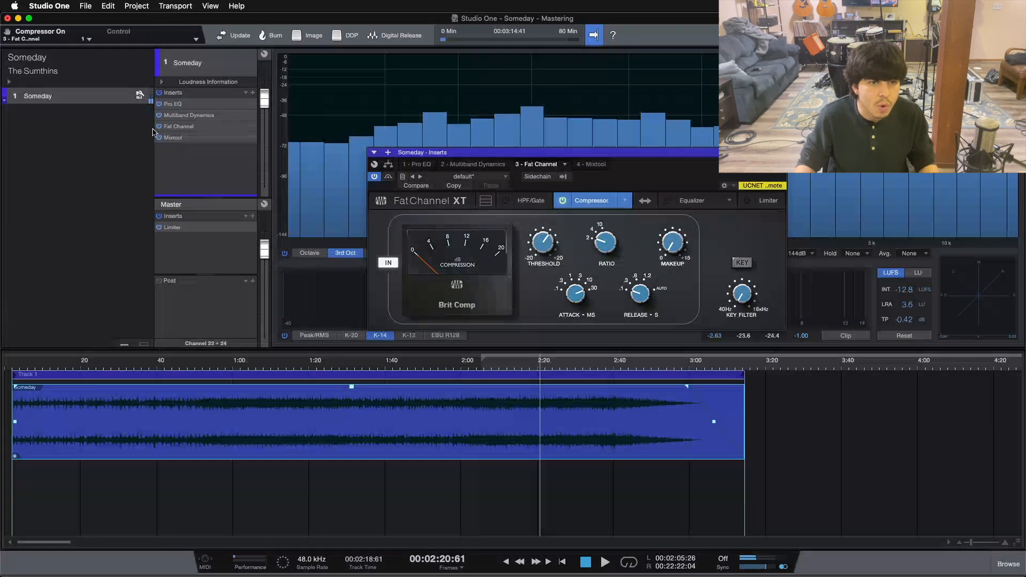
- Remove the Fat Channel from the Someday track's inserts and close the plug-in window
{"action": "right_click", "coordinate": [171, 130]}
{"action": "left_click", "coordinate": [183, 226]}
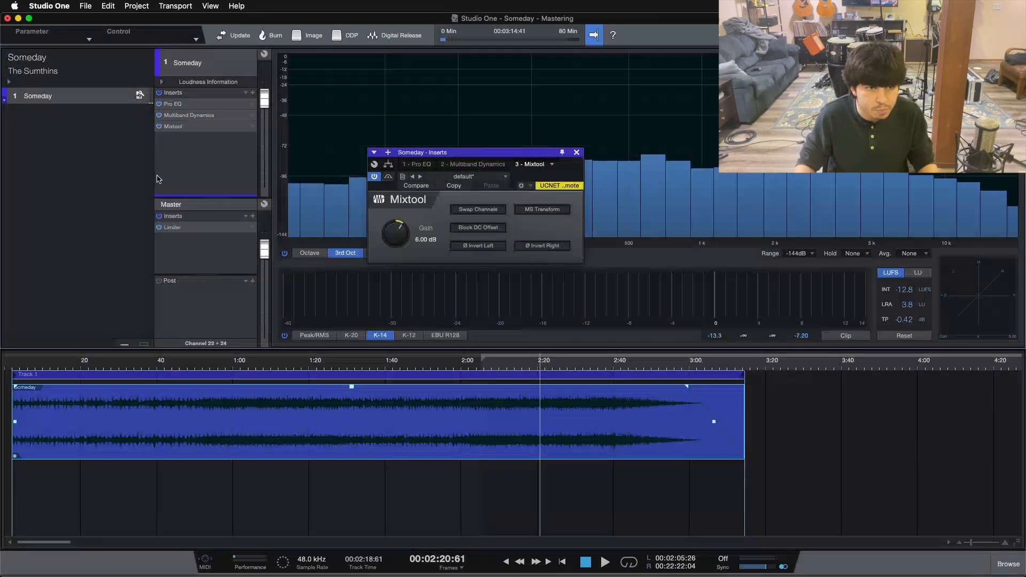
{"action": "left_click", "coordinate": [576, 153]}
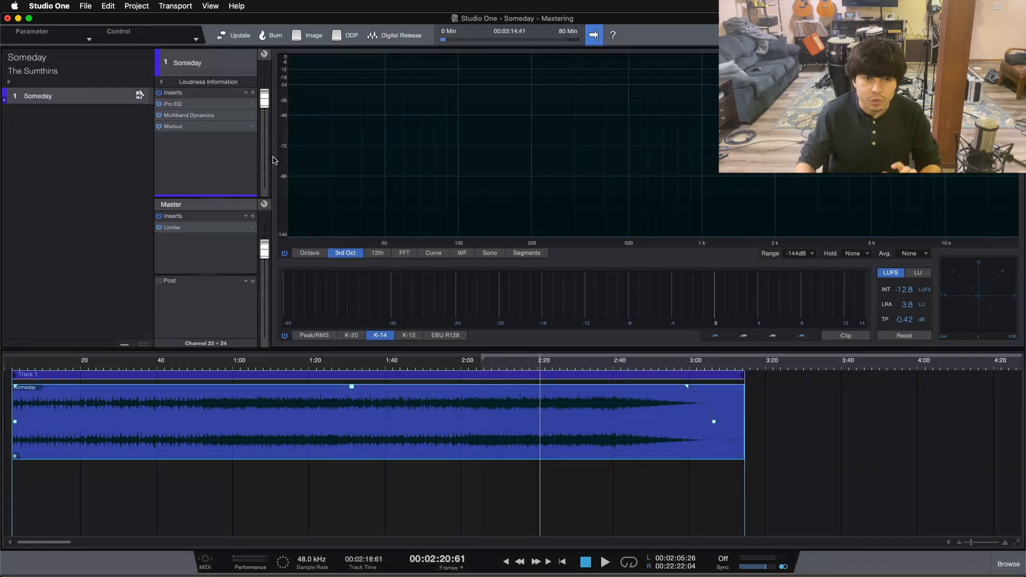
- Review the mastering chain's settings: the master's Limiter, the track's Mixtool and Pro EQ, and the Multiband Dynamics' H and HM bands
{"action": "left_click", "coordinate": [207, 228]}
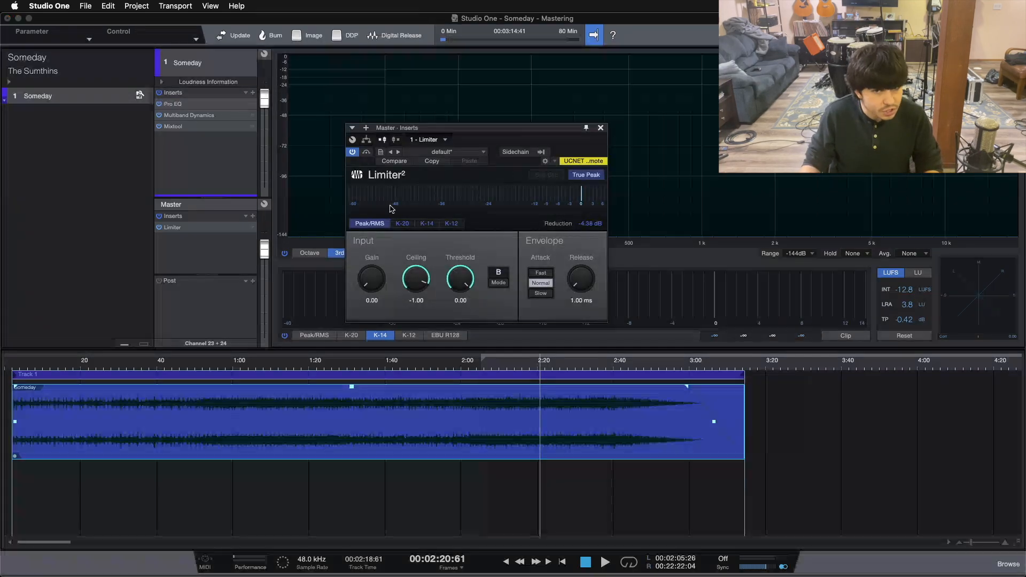
{"action": "left_click", "coordinate": [601, 128]}
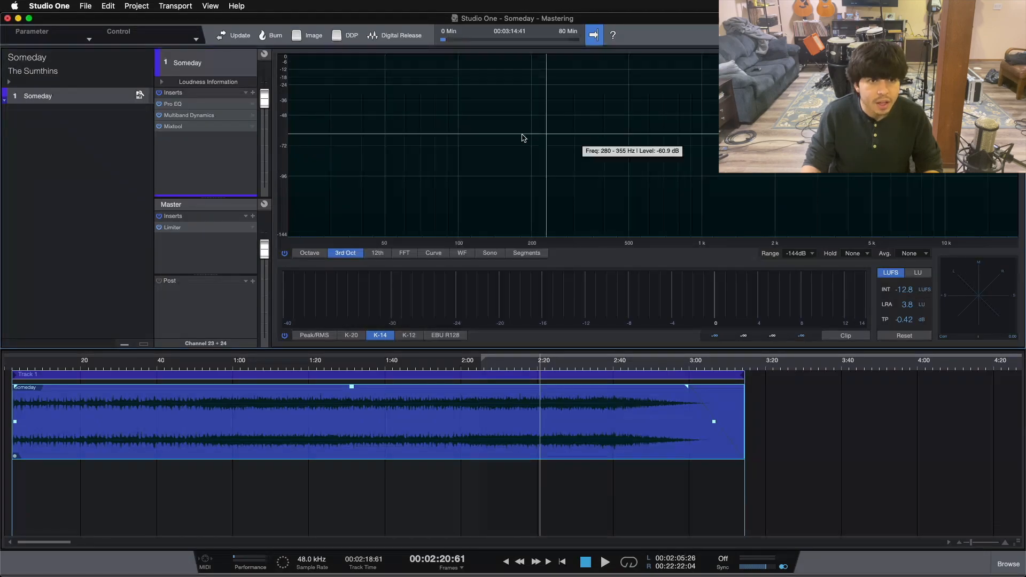
{"action": "left_click", "coordinate": [200, 128]}
{"action": "double_click", "coordinate": [200, 127]}
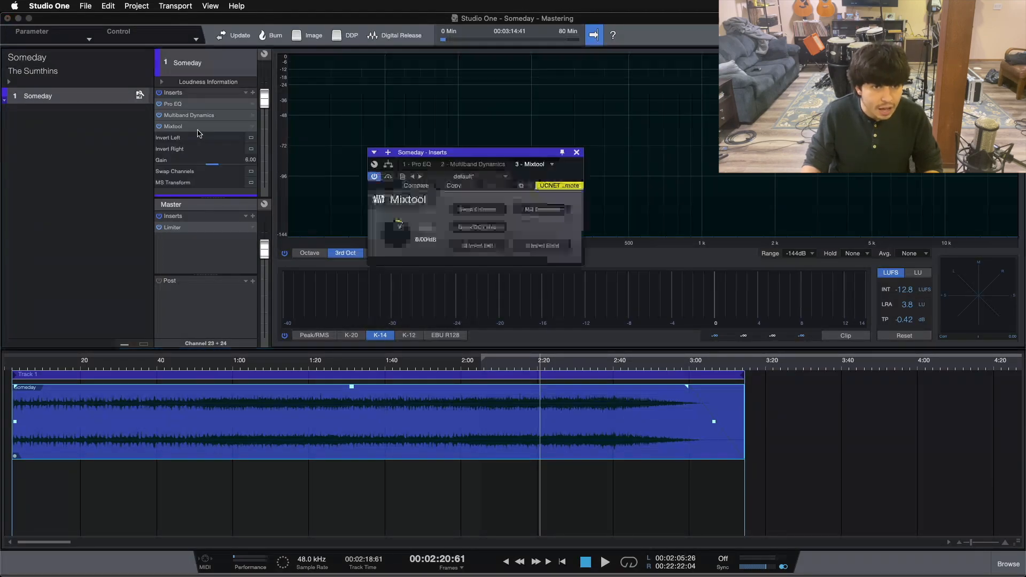
{"action": "left_click", "coordinate": [200, 127]}
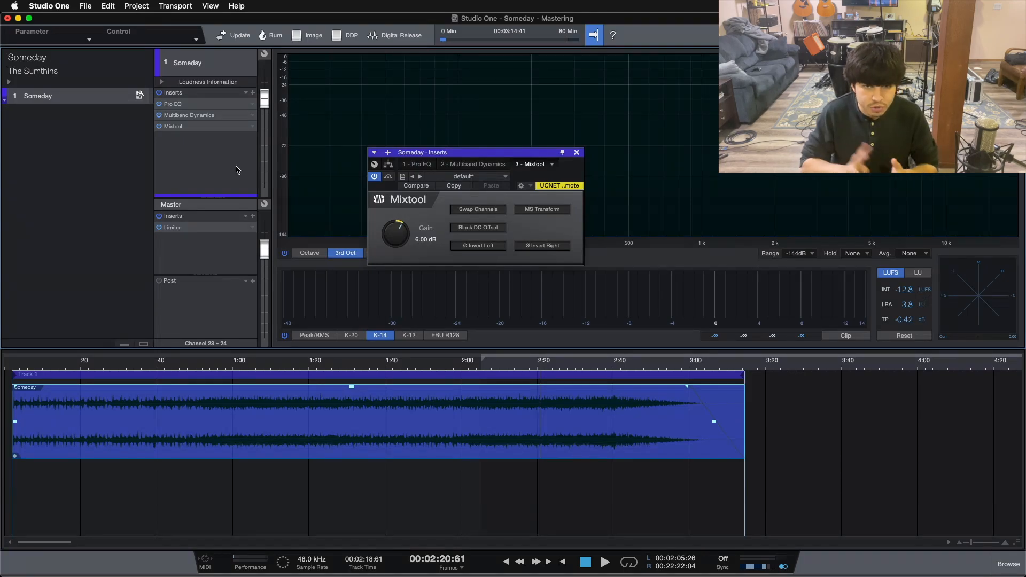
{"action": "left_click", "coordinate": [193, 106]}
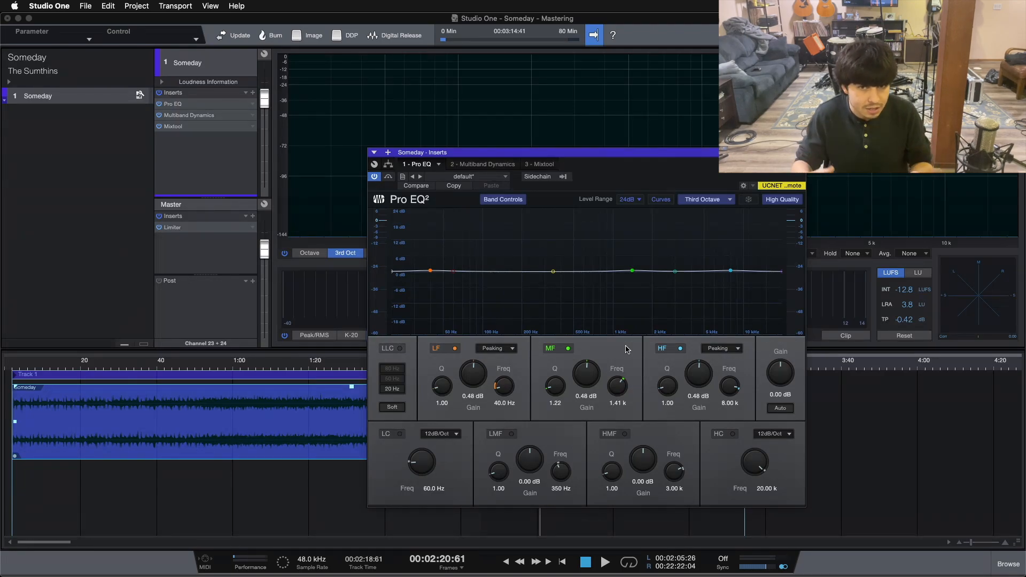
{"action": "left_click", "coordinate": [495, 165]}
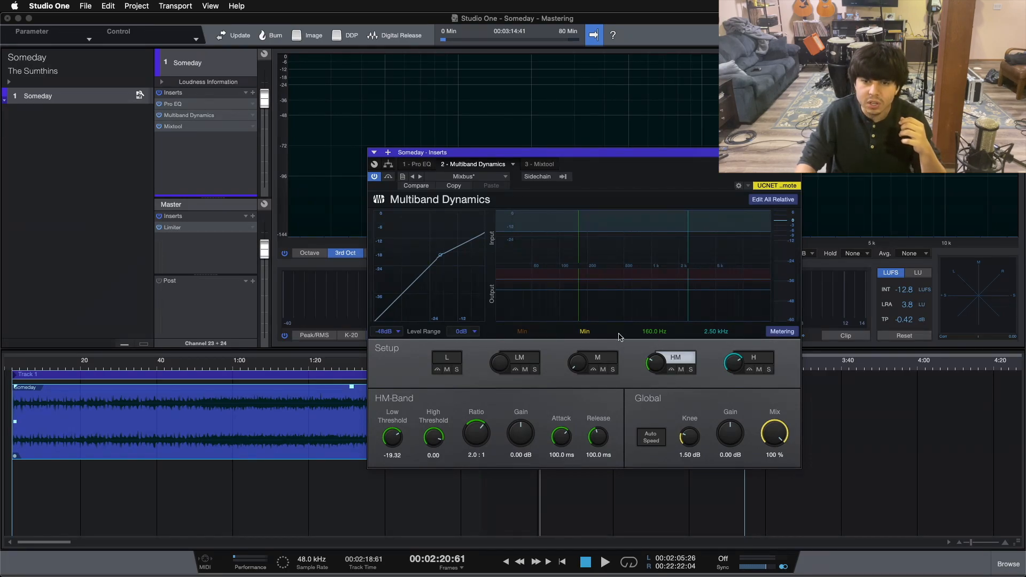
{"action": "left_click", "coordinate": [754, 357]}
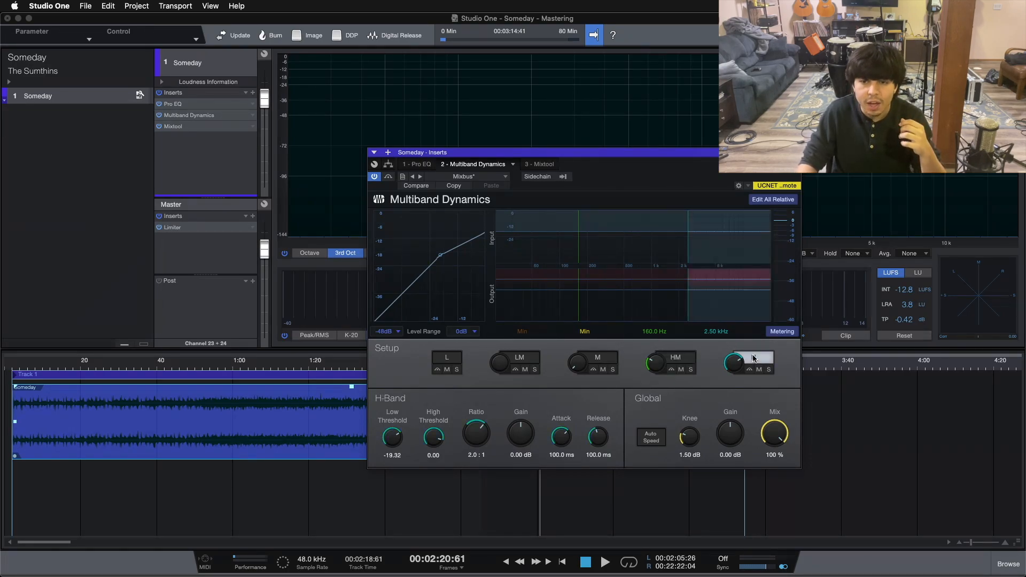
{"action": "left_click", "coordinate": [695, 360]}
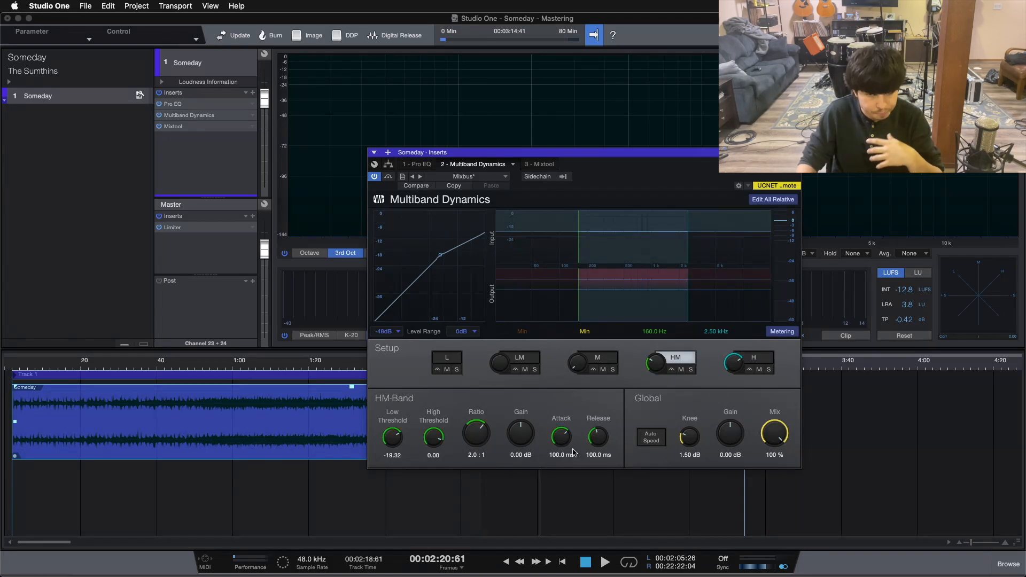